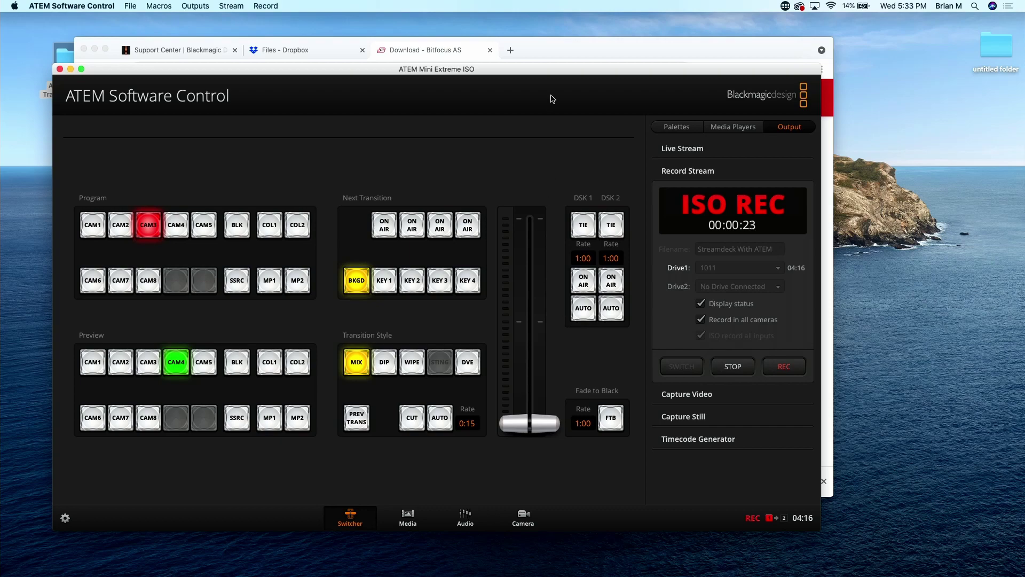
Bring the Chrome window with the Bitfocus Companion download page in front of ATEM Software Control
click(590, 46)
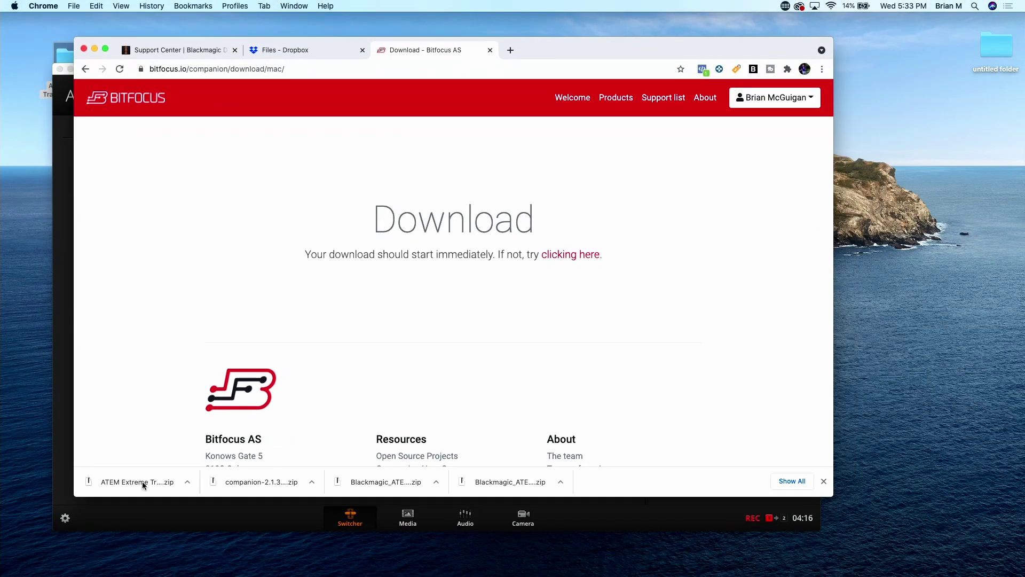
Unzip and launch Companion 2.1.3, allowing the unverified app in Security & Privacy so it opens
click(142, 481)
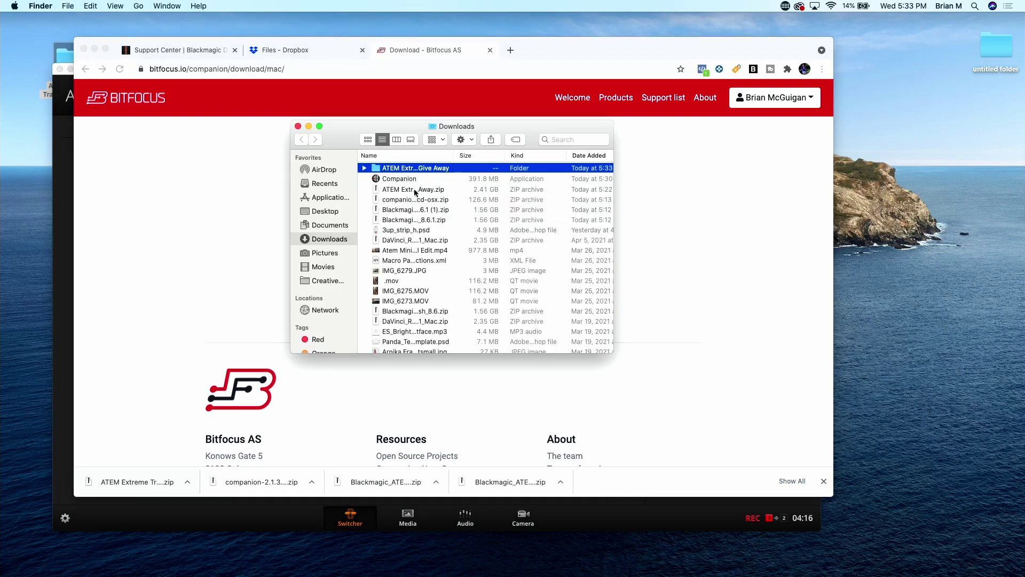
double_click(376, 179)
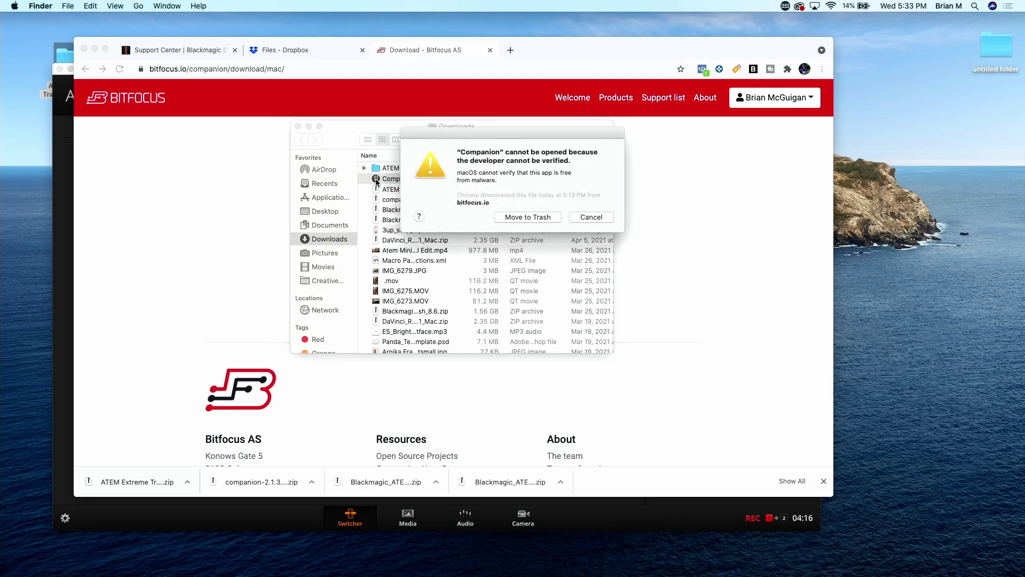
click(419, 217)
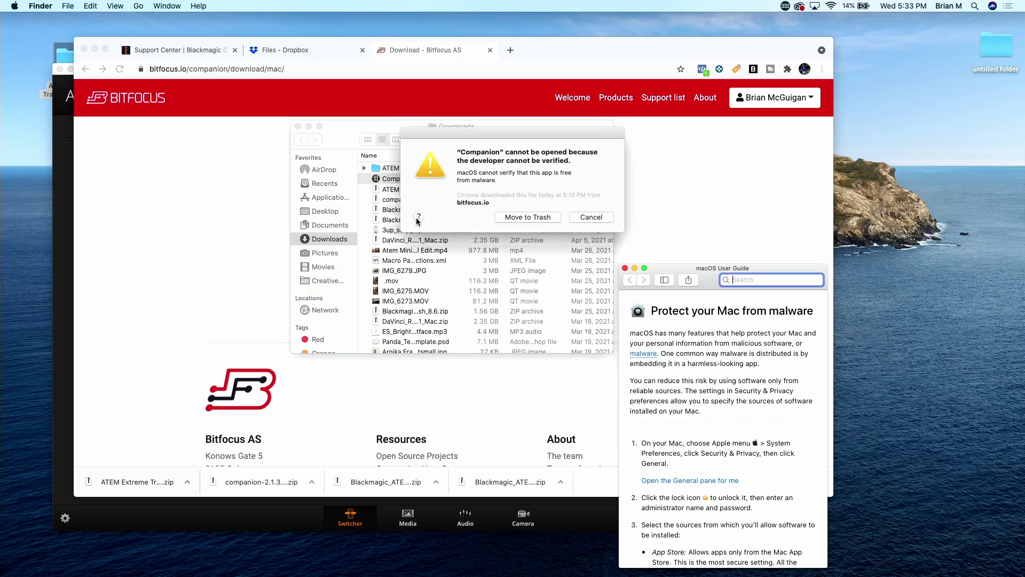
click(678, 483)
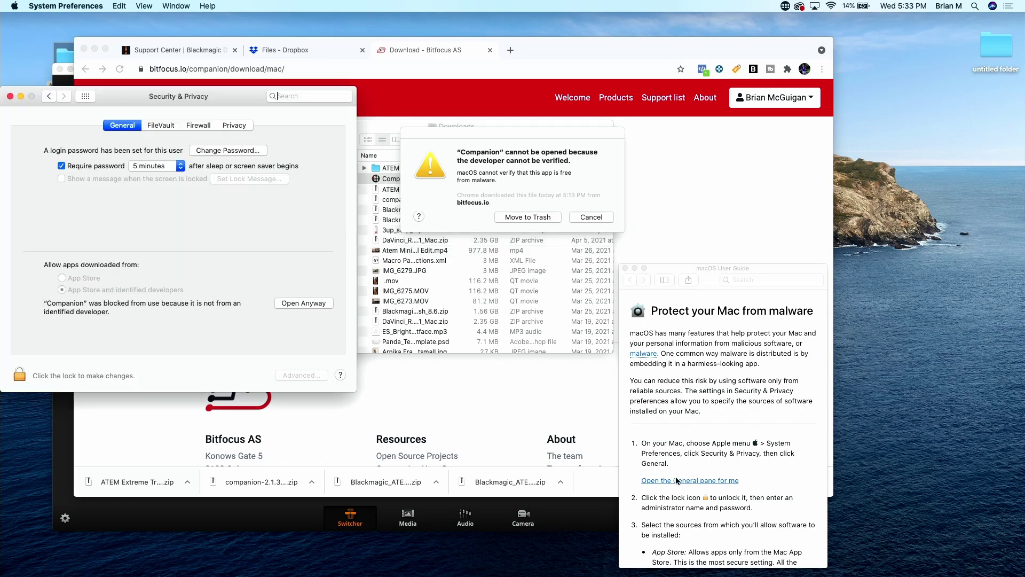
click(19, 373)
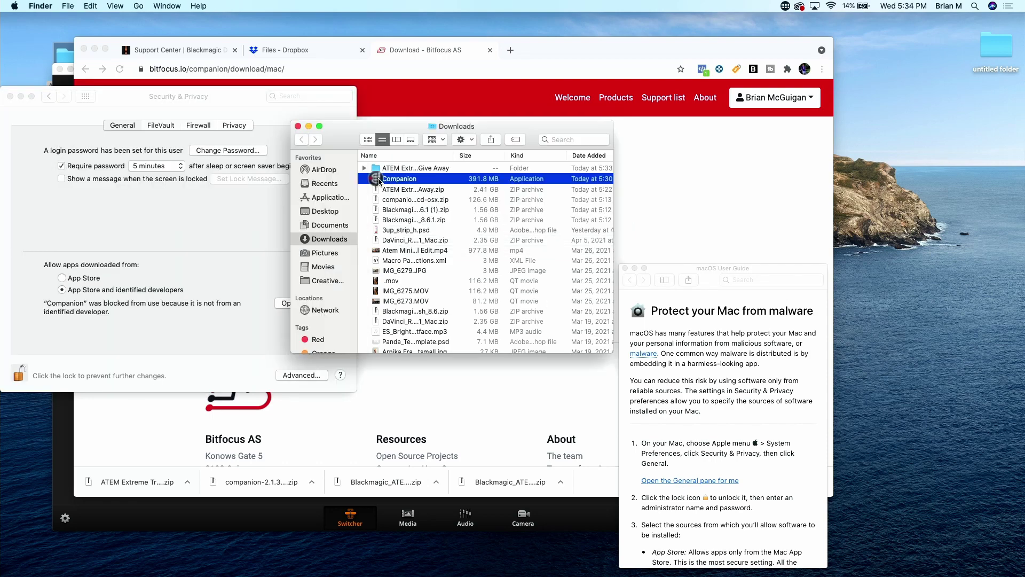
double_click(378, 179)
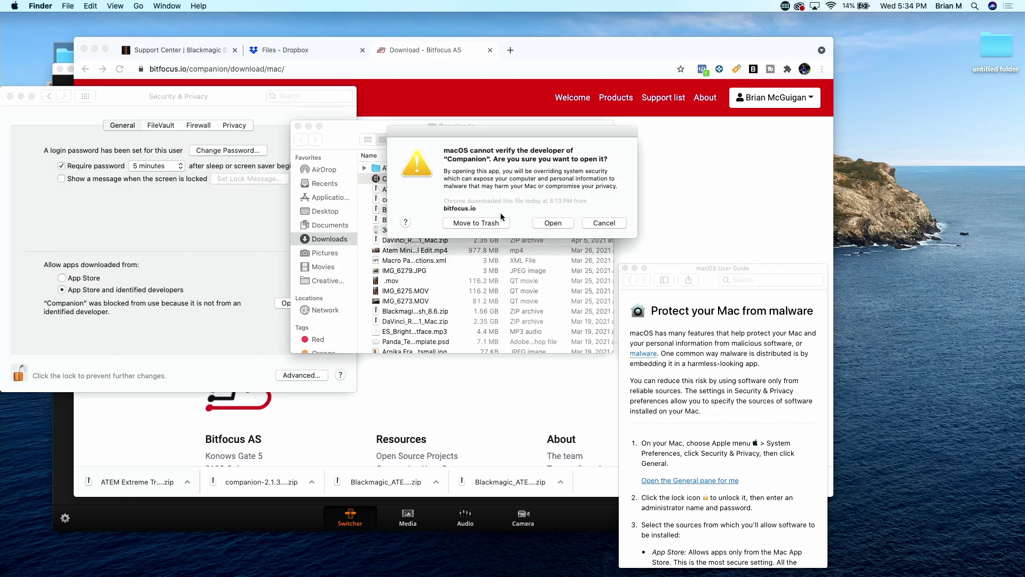
click(549, 223)
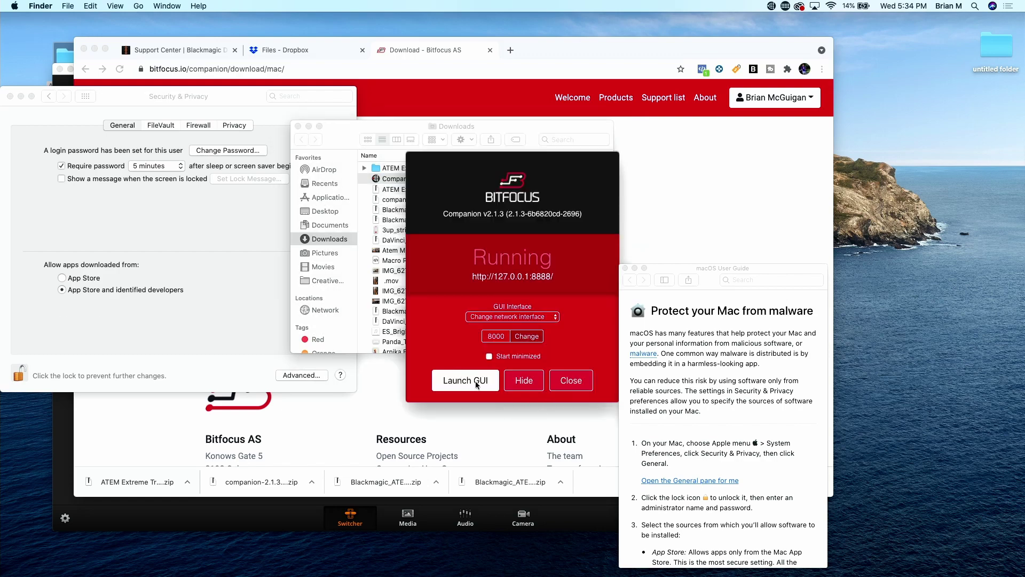
Open Companion's admin page and add a Blackmagic Design ATEM connection by manufacturer
click(475, 382)
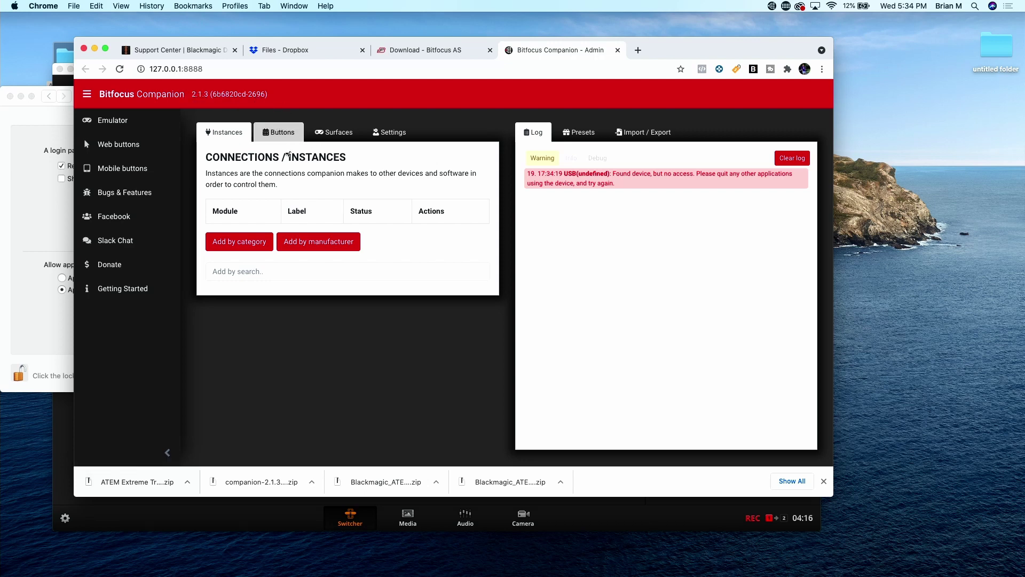
click(327, 242)
mouse_move(327, 259)
mouse_move(328, 342)
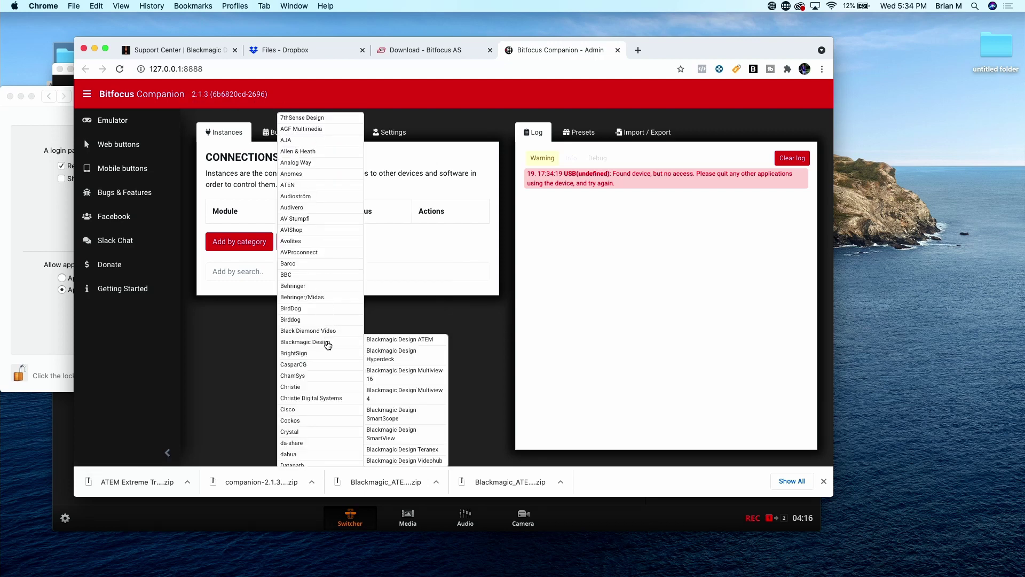
click(404, 340)
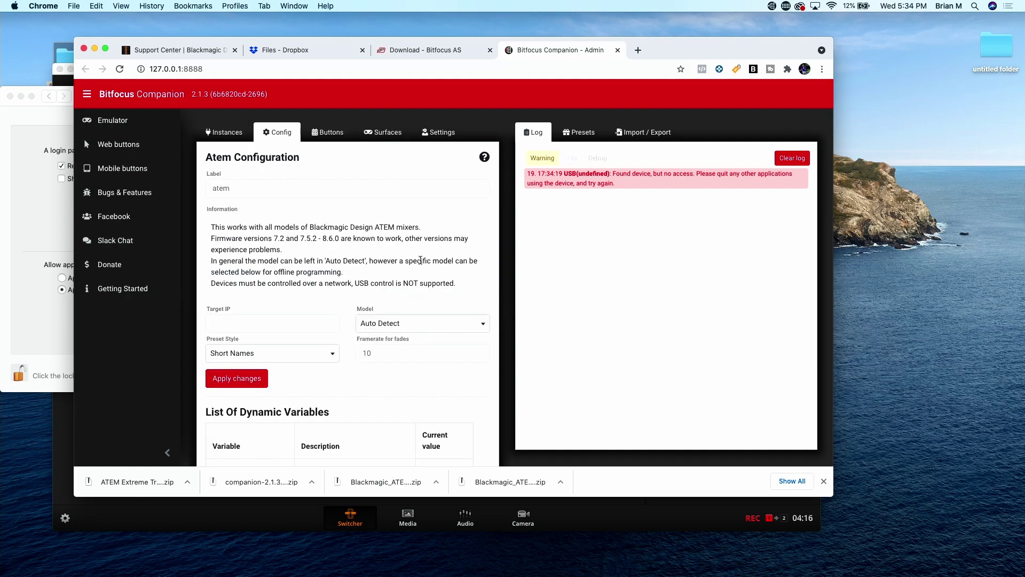
Set the ATEM connection's model to Mini Extreme ISO
scroll(402, 289, down, 3)
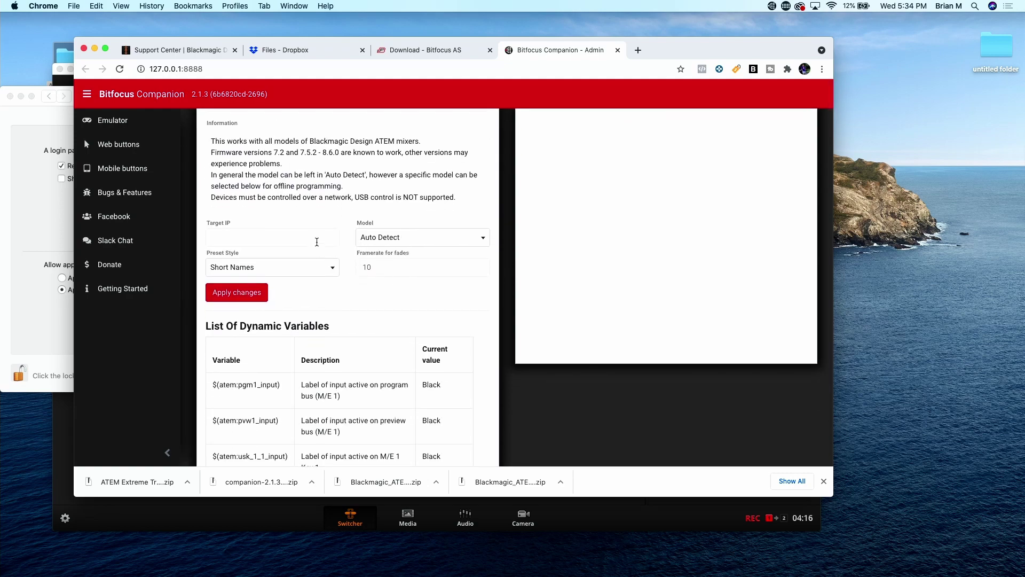
click(423, 245)
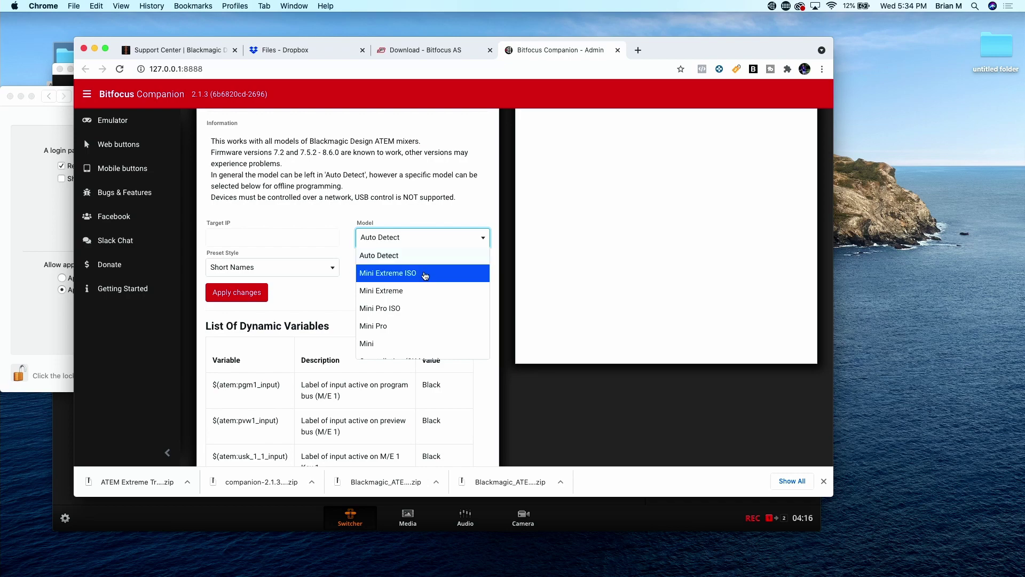
click(425, 272)
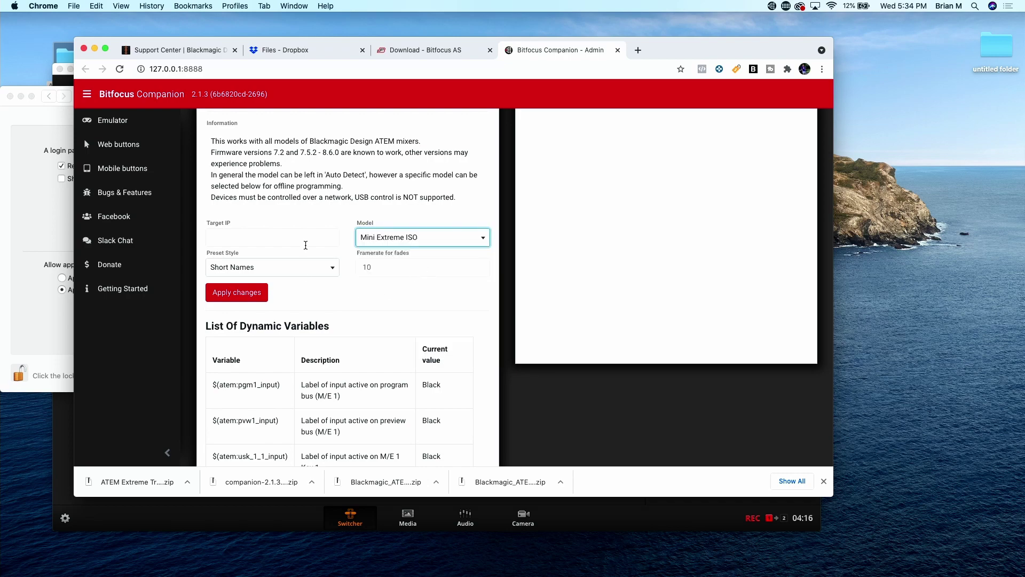
click(305, 245)
key(ctrl+Up)
Read the switcher's IP address 192.168.1.98 from ATEM Setup, then return to Companion in Chrome
click(68, 520)
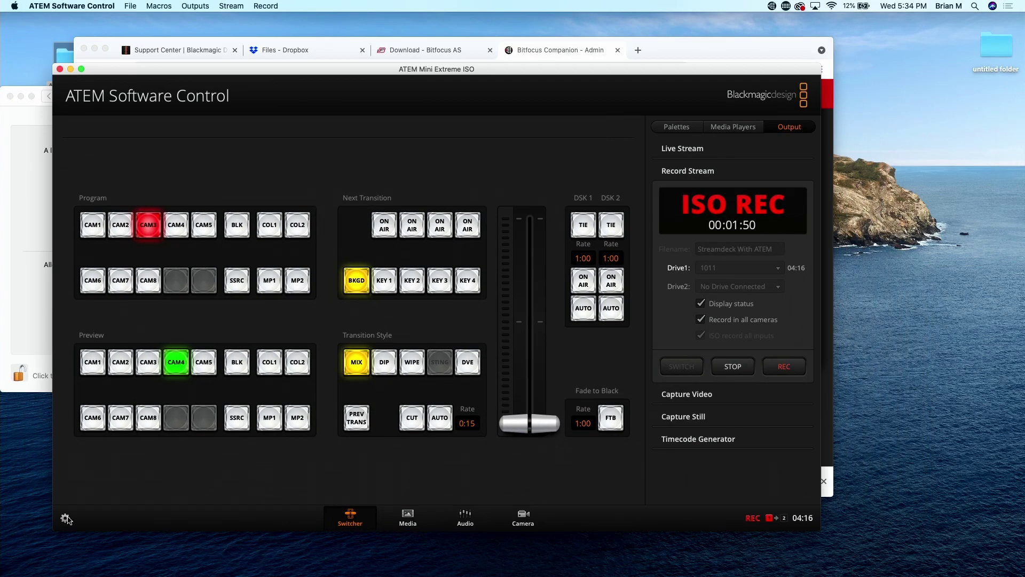
click(65, 518)
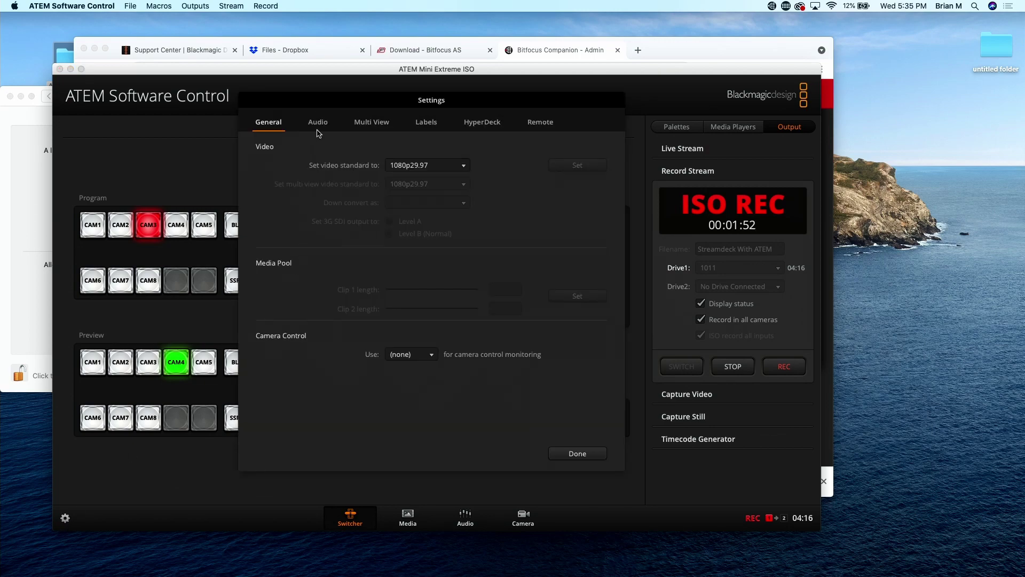
click(577, 454)
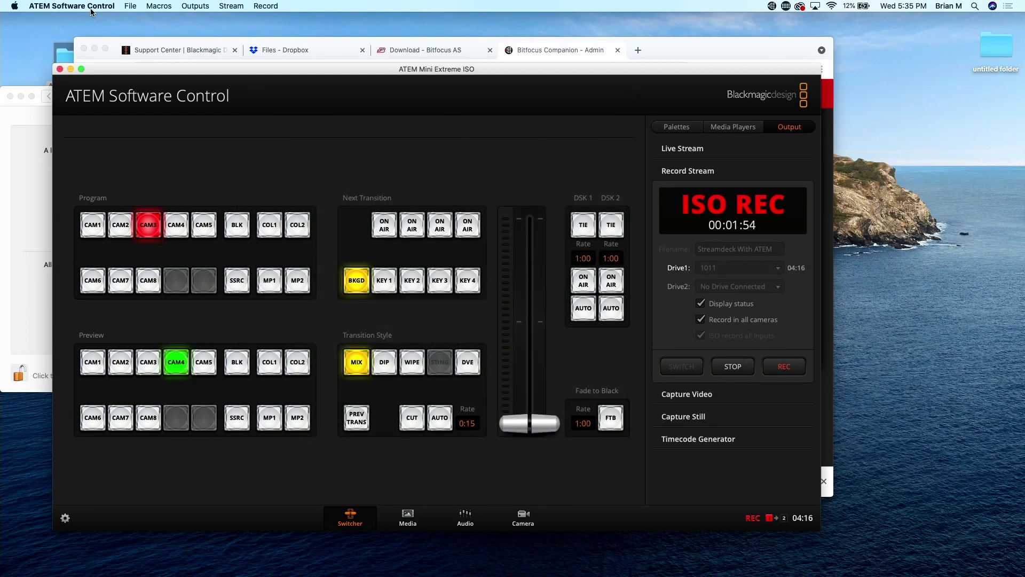
click(90, 7)
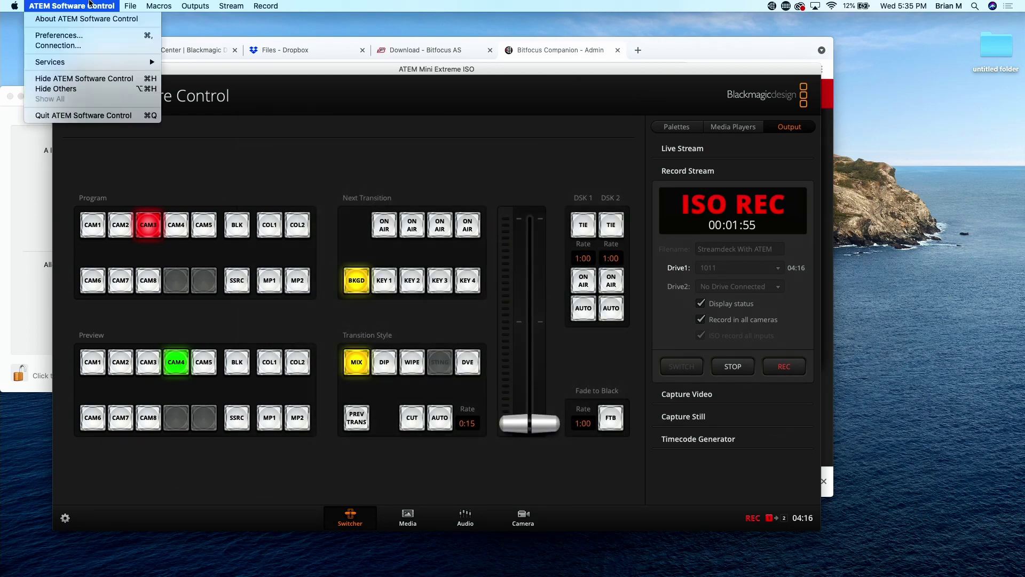
click(90, 46)
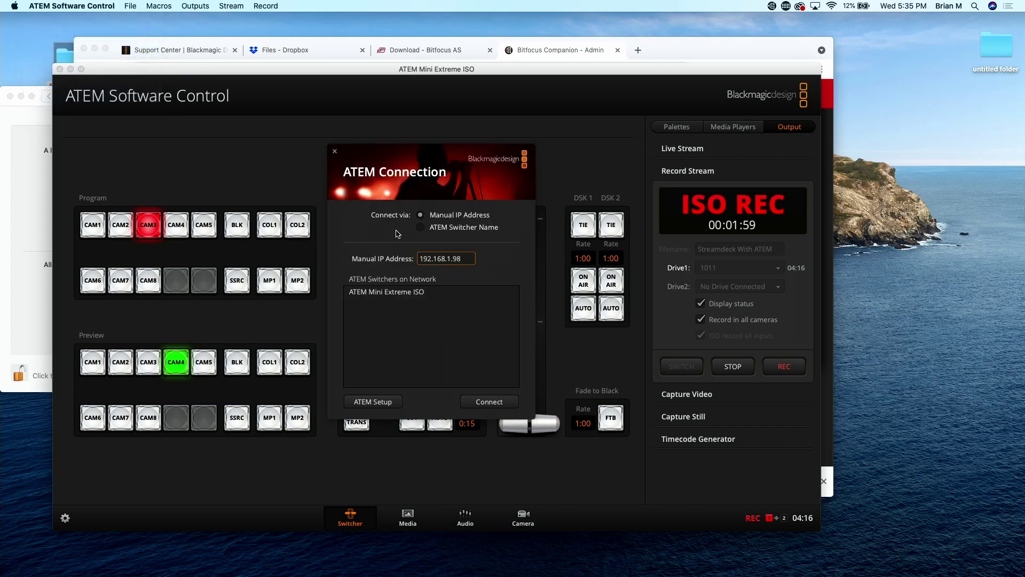
click(376, 402)
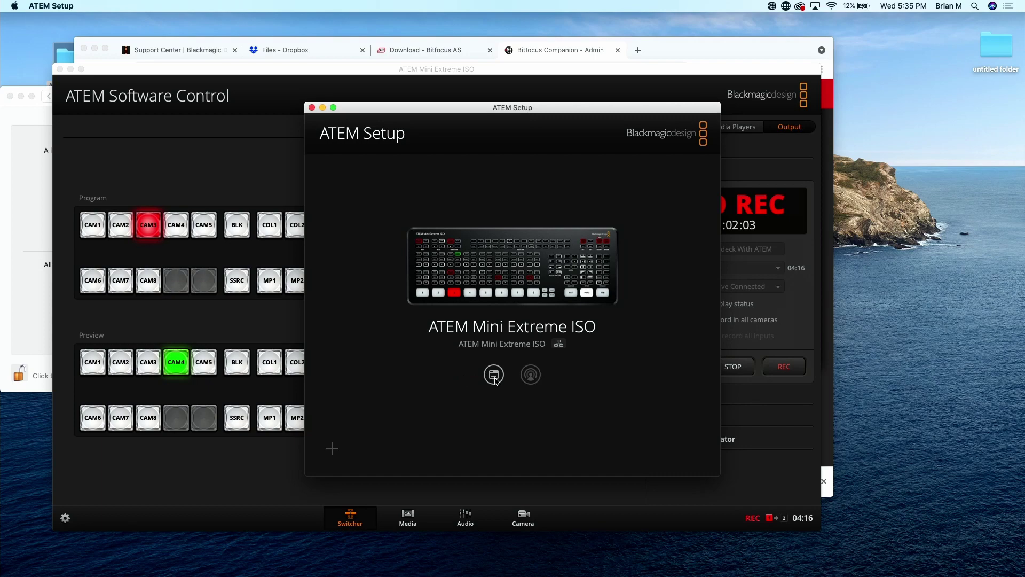
click(493, 375)
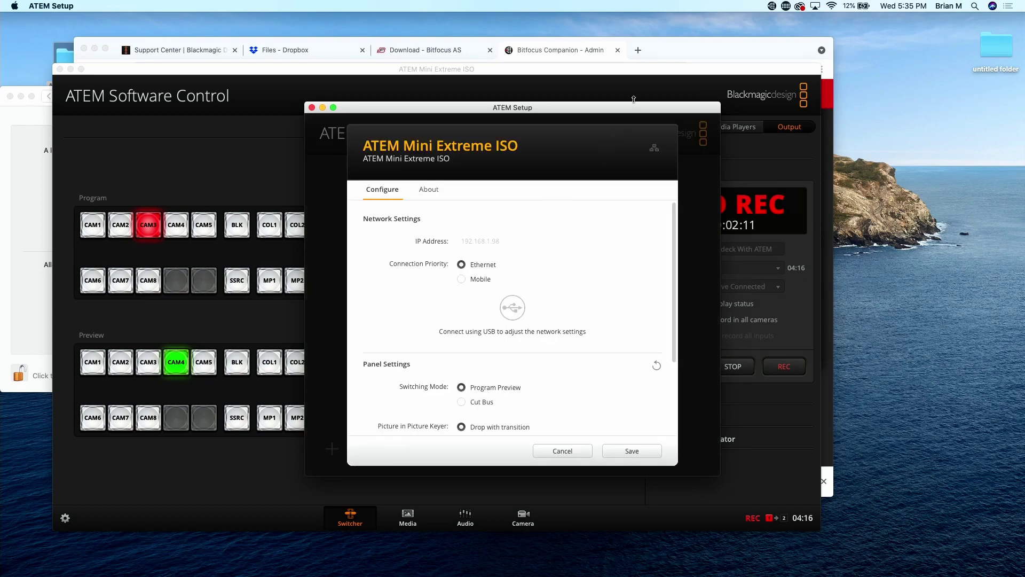
click(665, 58)
Set the ATEM connection's Target IP to 192.168.1.98 and apply the change
text(192.268.1.98)
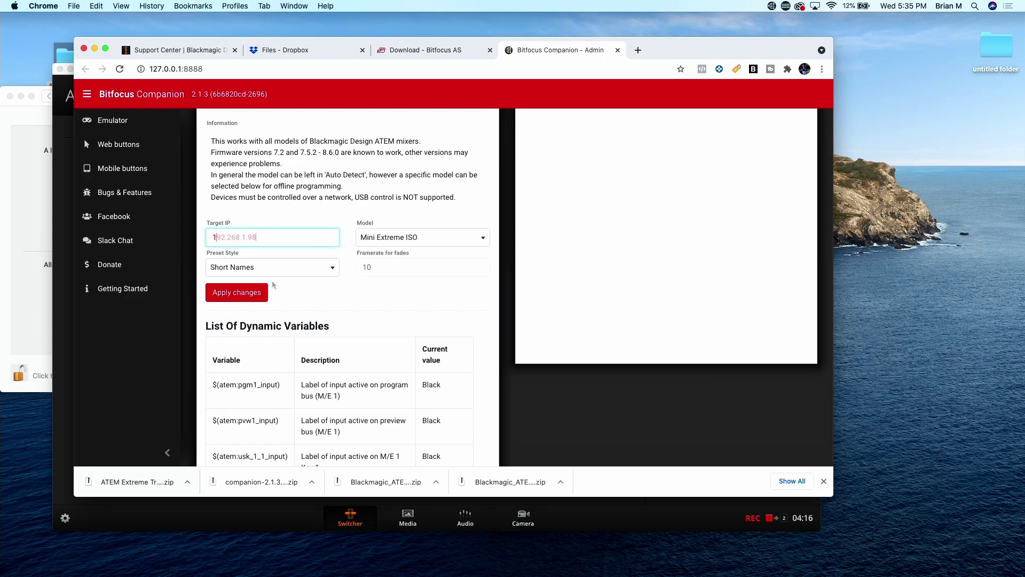
click(236, 292)
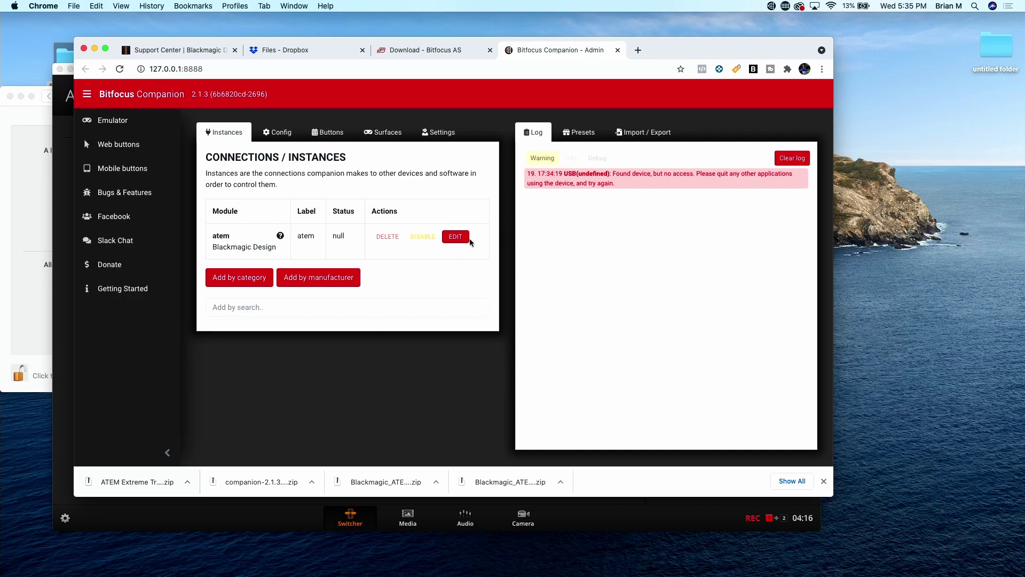
click(455, 236)
click(297, 234)
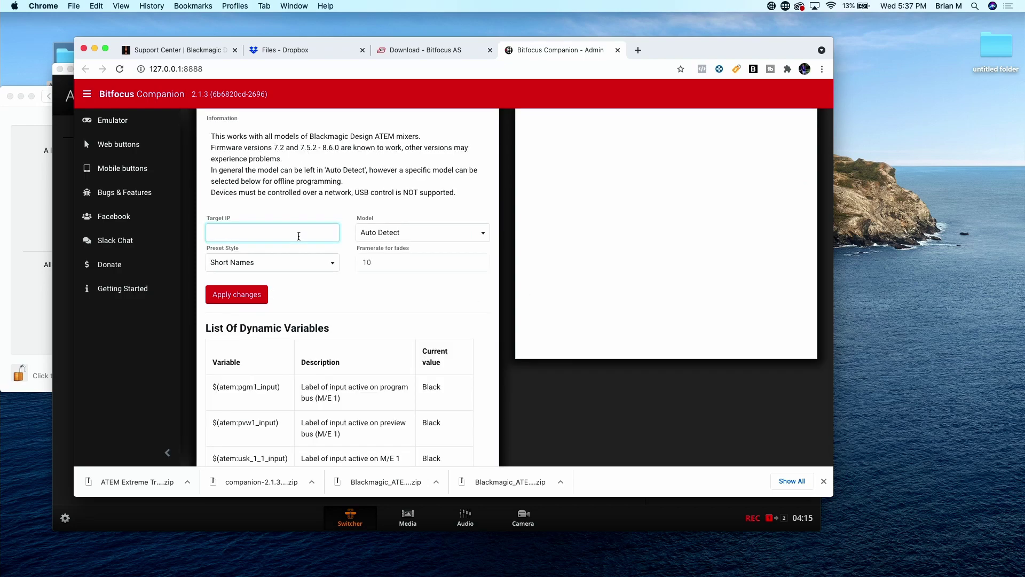
text(192.168.1.98)
click(237, 294)
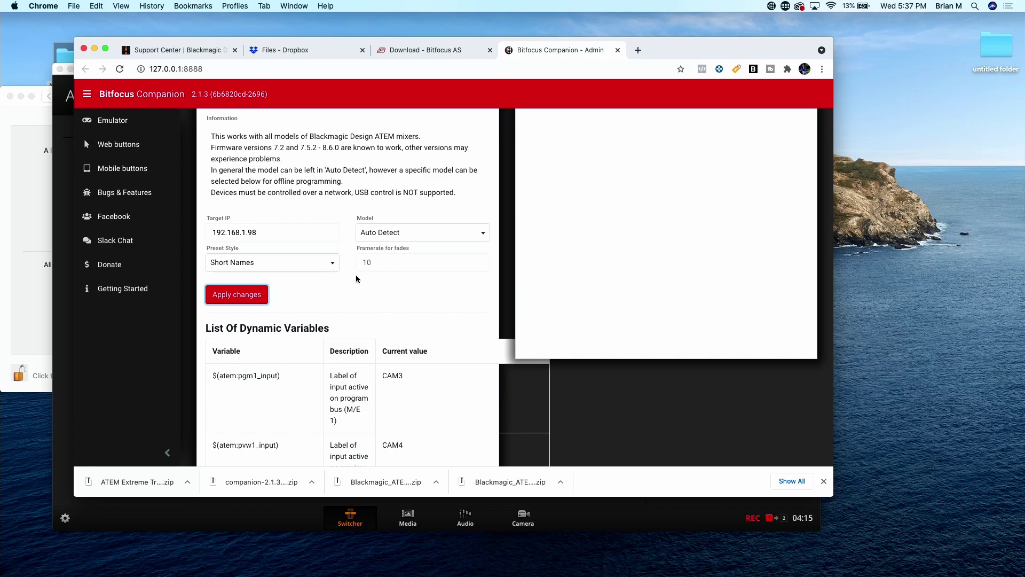
Check the connections list to confirm the ATEM connection reports status OK
scroll(299, 277, down, 3)
scroll(240, 149, up, 6)
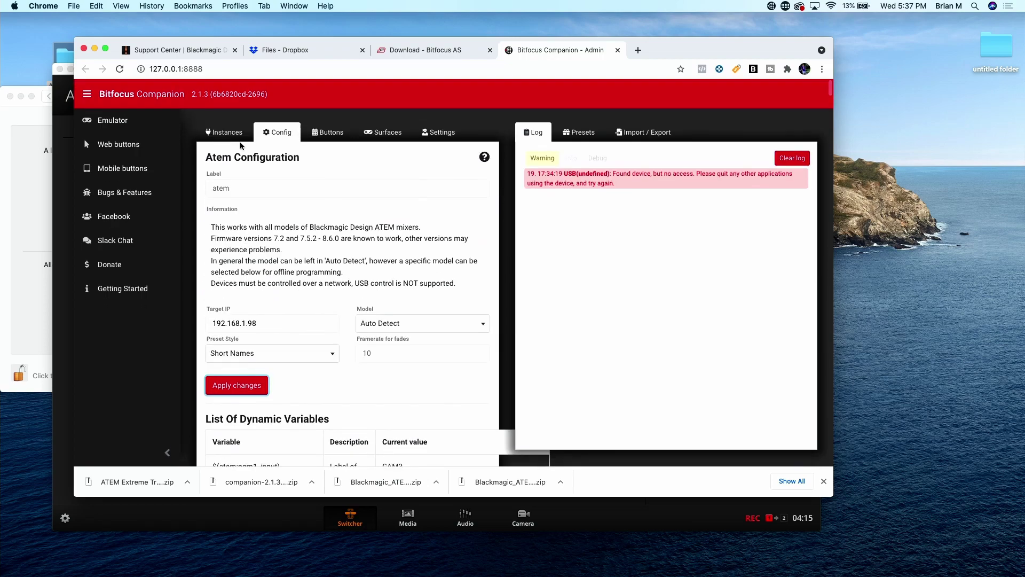
click(237, 137)
key(ctrl+Up)
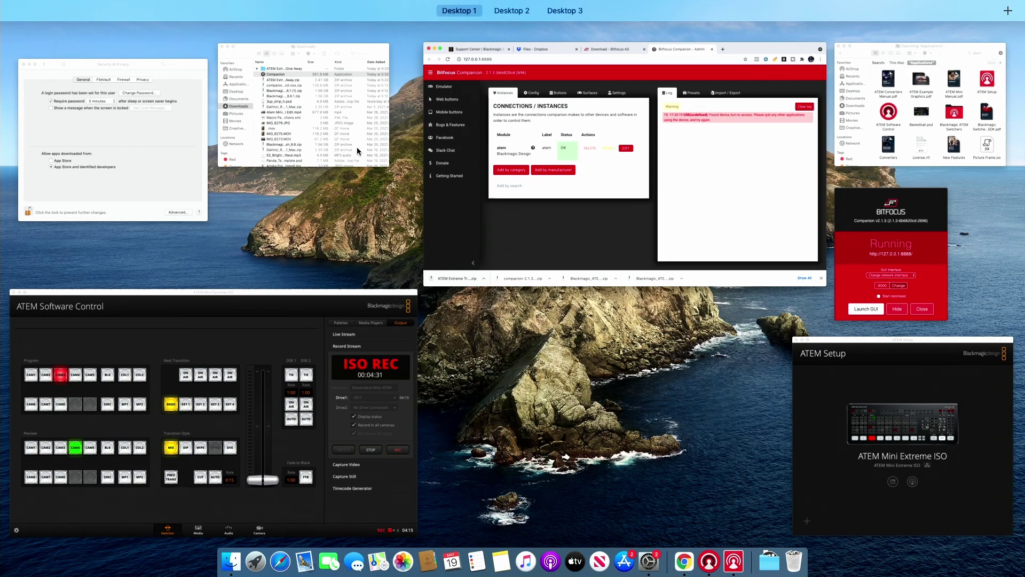
Reopen ATEM Setup via ATEM Software Control's Connection window to review the Mini Extreme ISO's network settings
click(540, 213)
key(ctrl+Up)
click(193, 338)
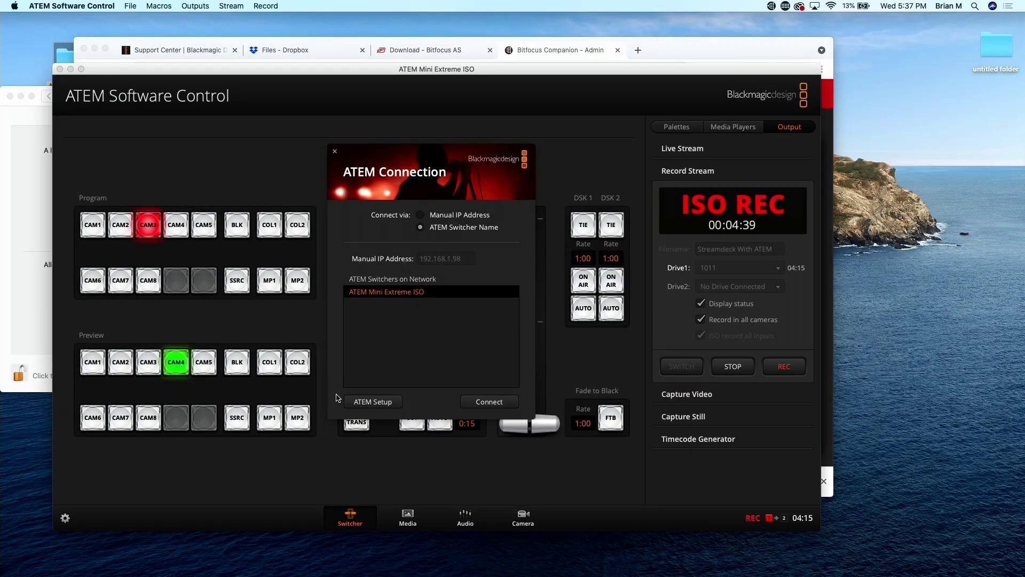
click(374, 402)
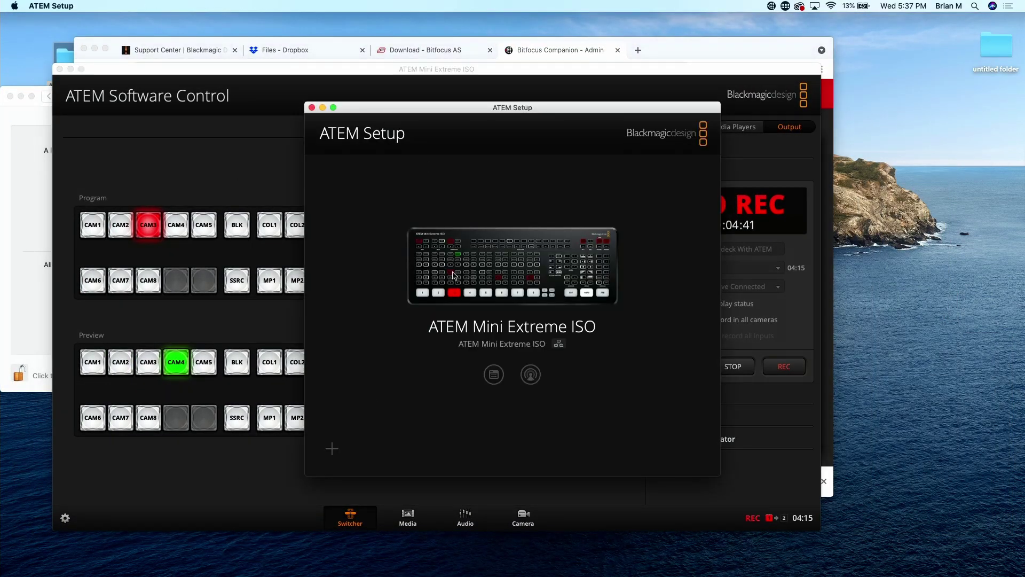
click(311, 107)
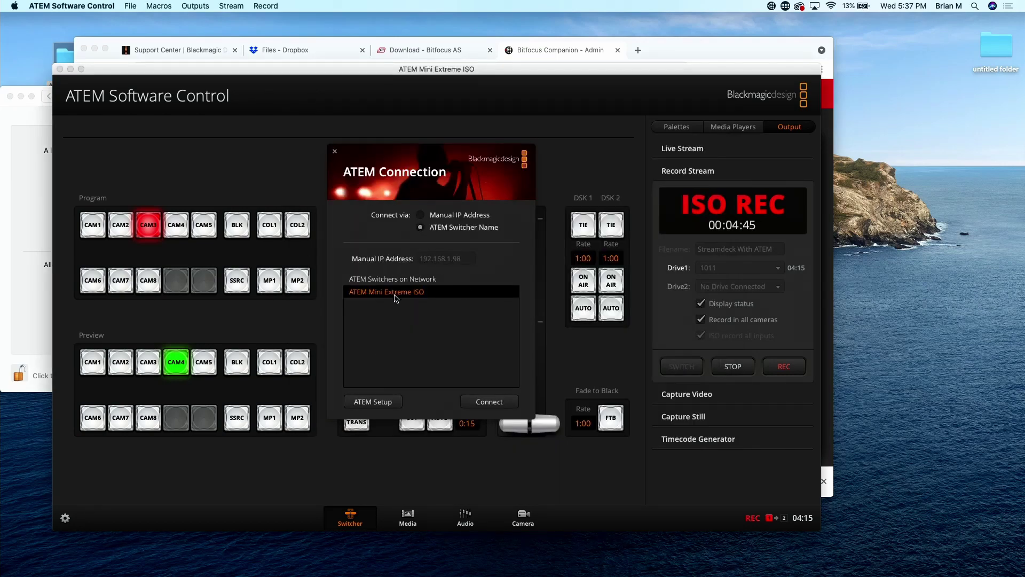
click(96, 6)
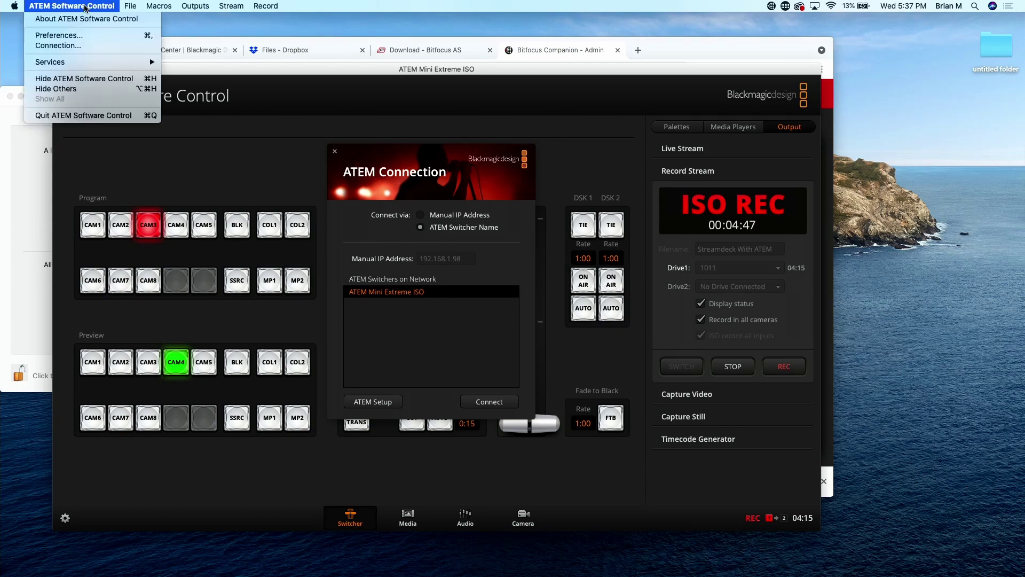
click(96, 47)
click(372, 405)
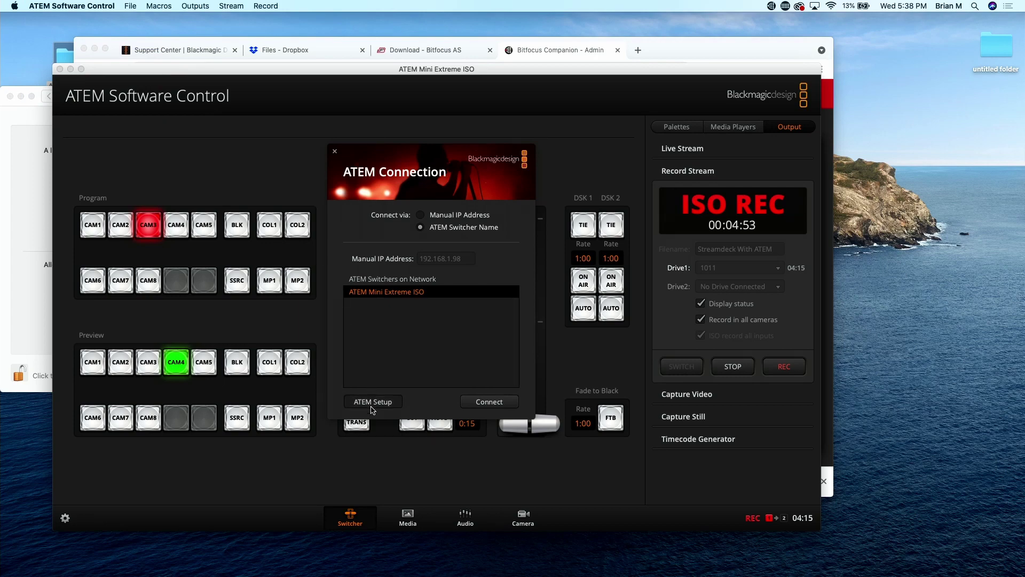
click(494, 374)
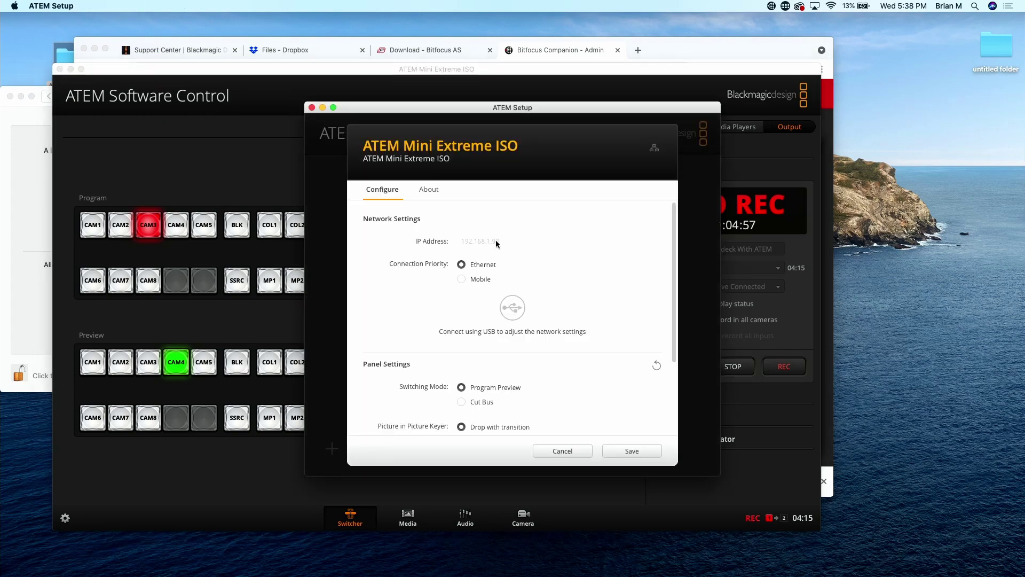
scroll(509, 256, down, 5)
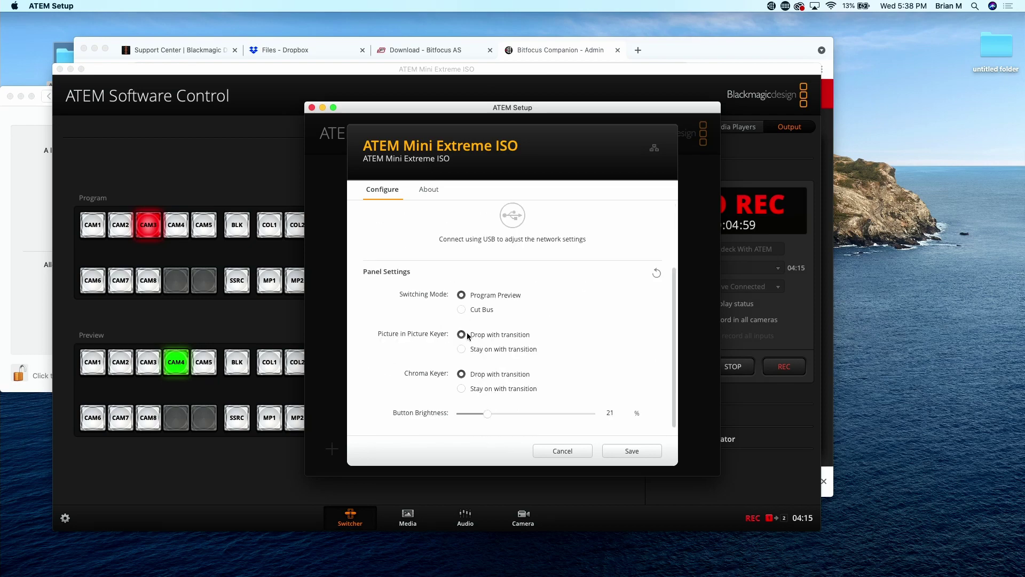
scroll(509, 256, up, 5)
key(super+Tab)
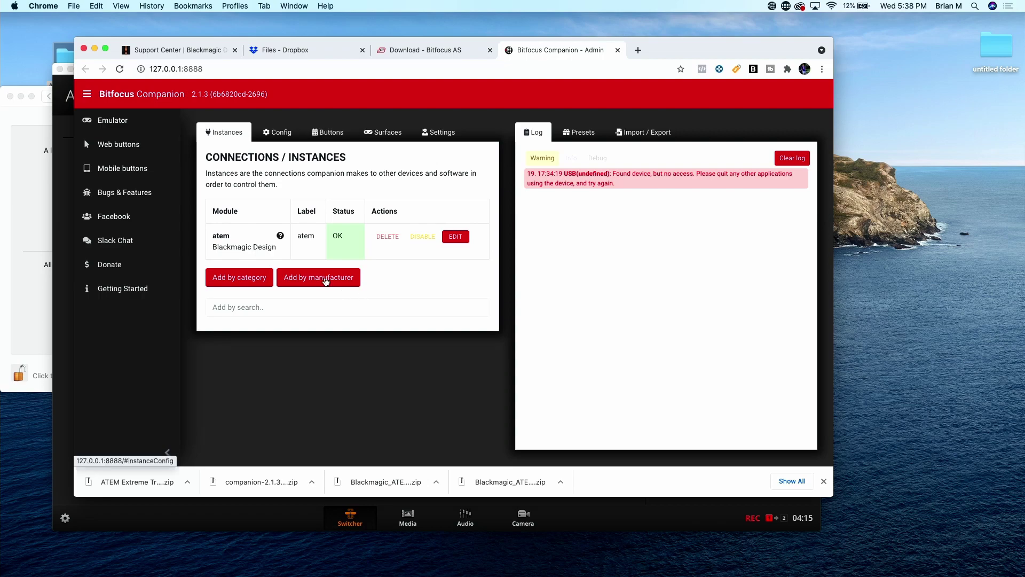
Look inside the downloaded ATEM give-away folder in Downloads, then return to Companion
click(326, 133)
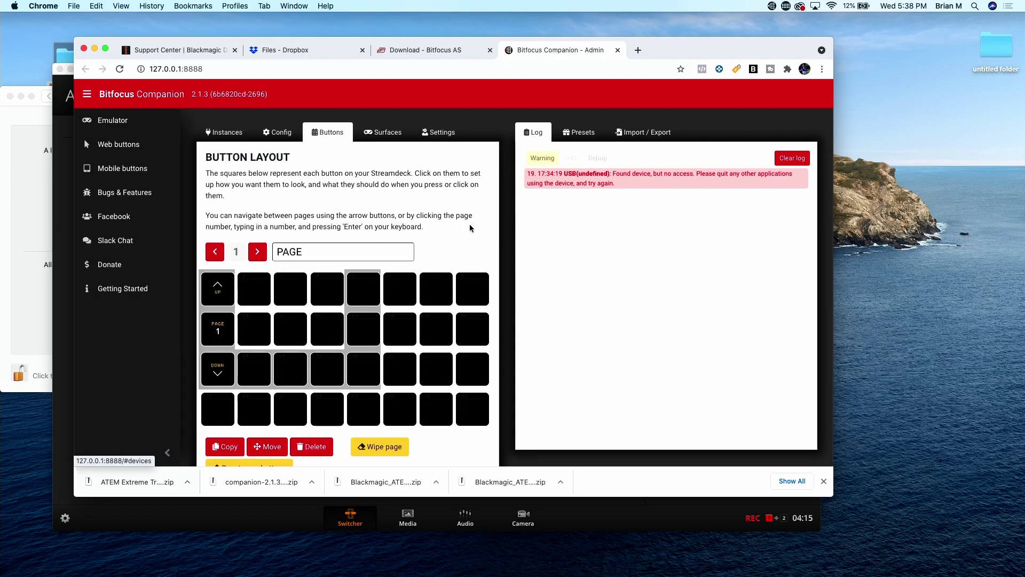
key(ctrl+Up)
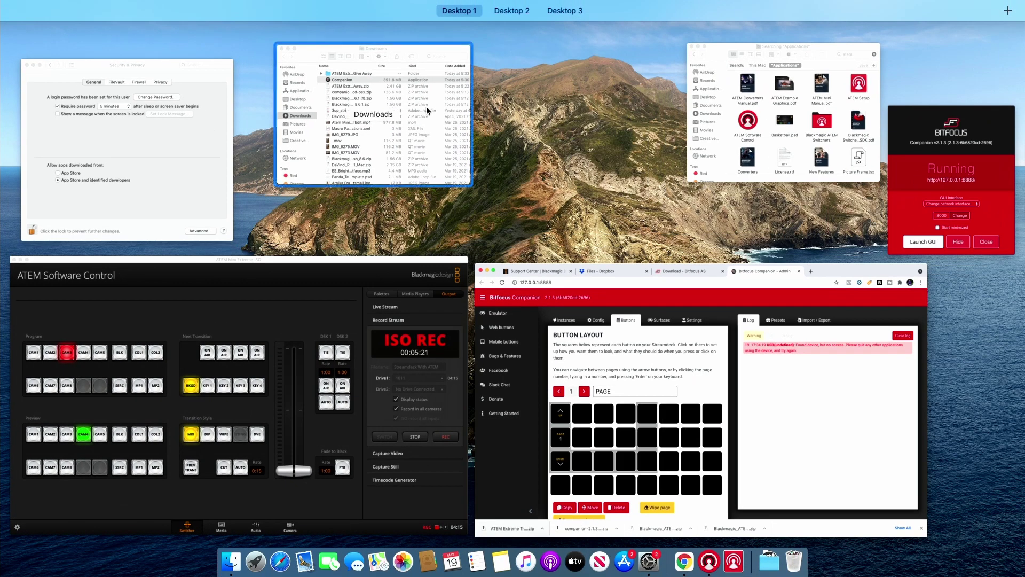
click(368, 171)
click(369, 169)
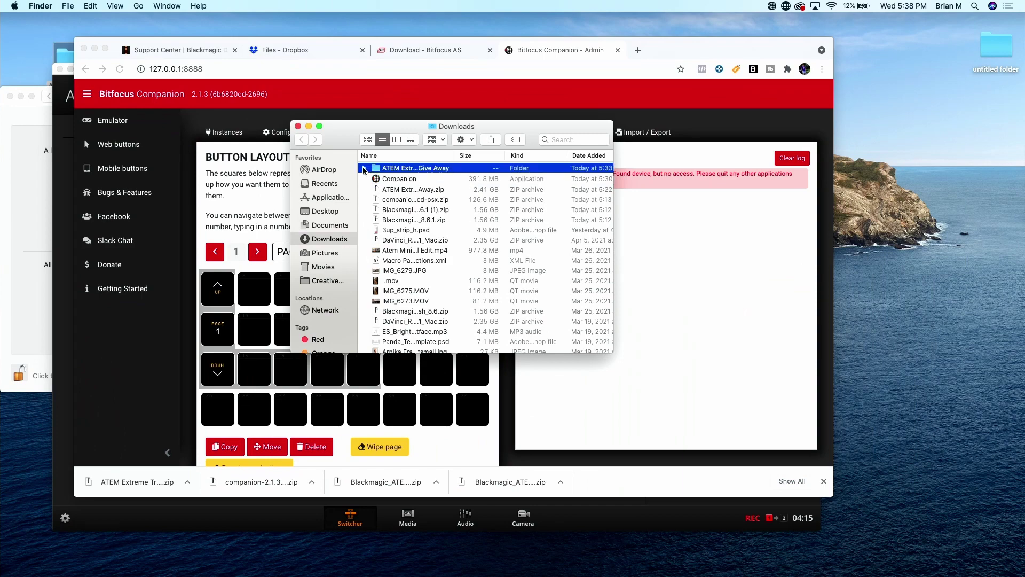
click(364, 169)
click(363, 169)
click(690, 345)
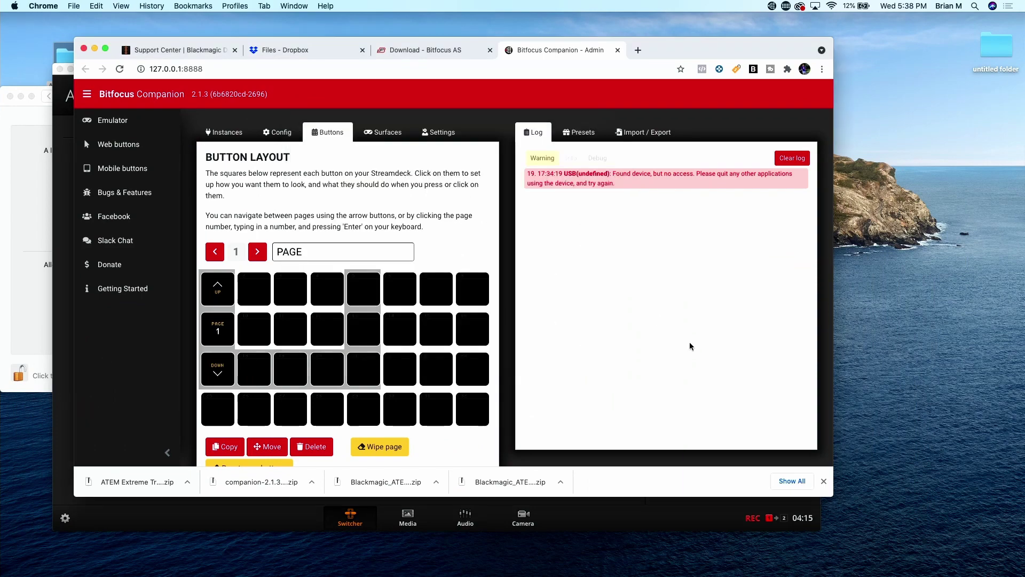
Import CompanionFileUpdated.companionconfig and choose to replace the current configuration
click(644, 133)
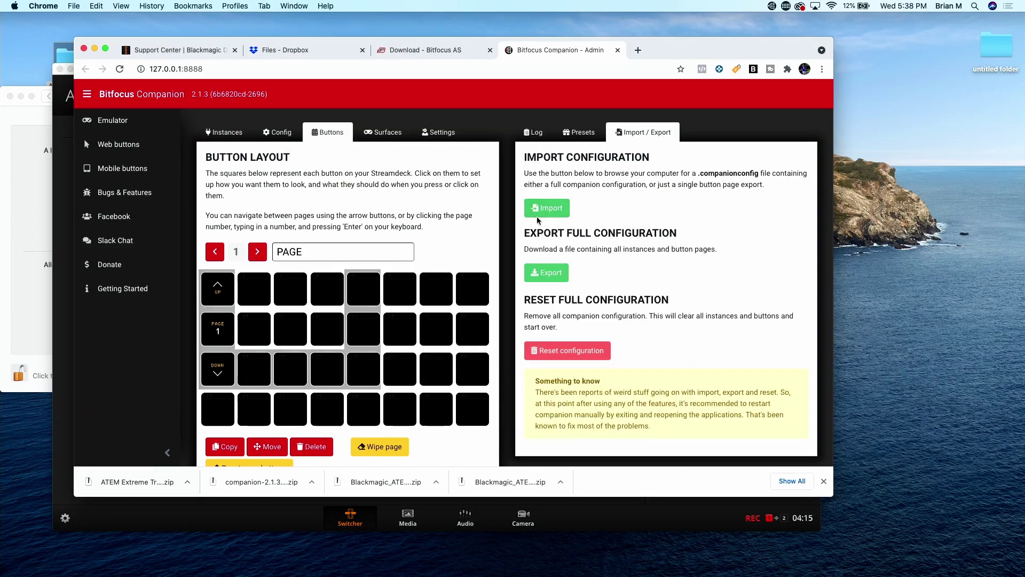
click(550, 211)
click(484, 121)
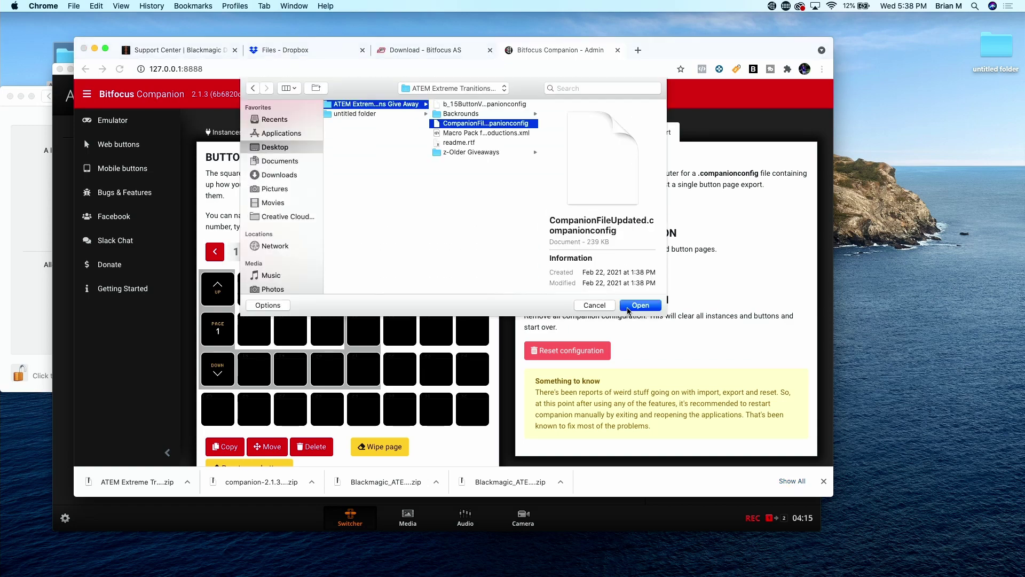
click(641, 304)
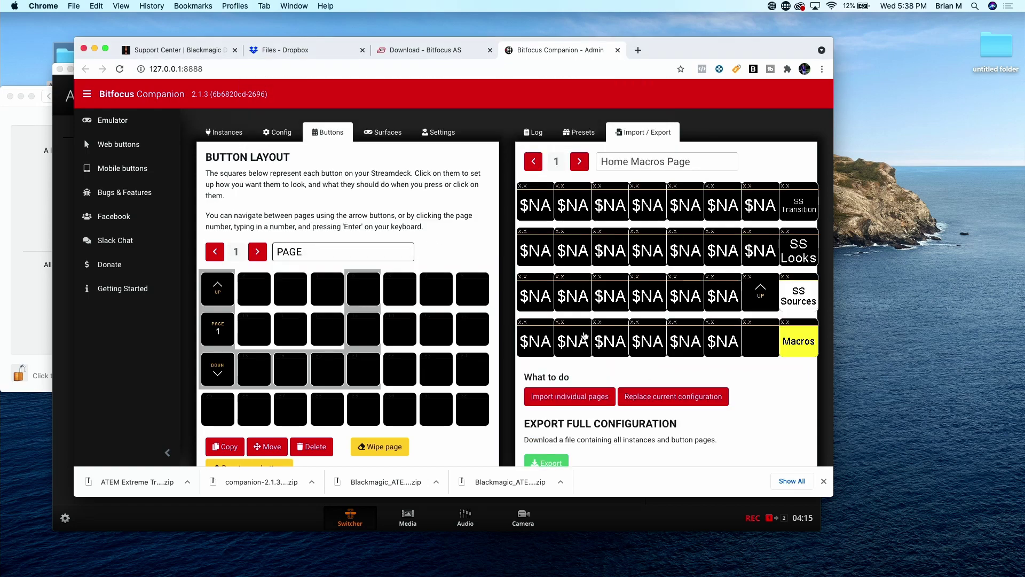
scroll(585, 335, down, 5)
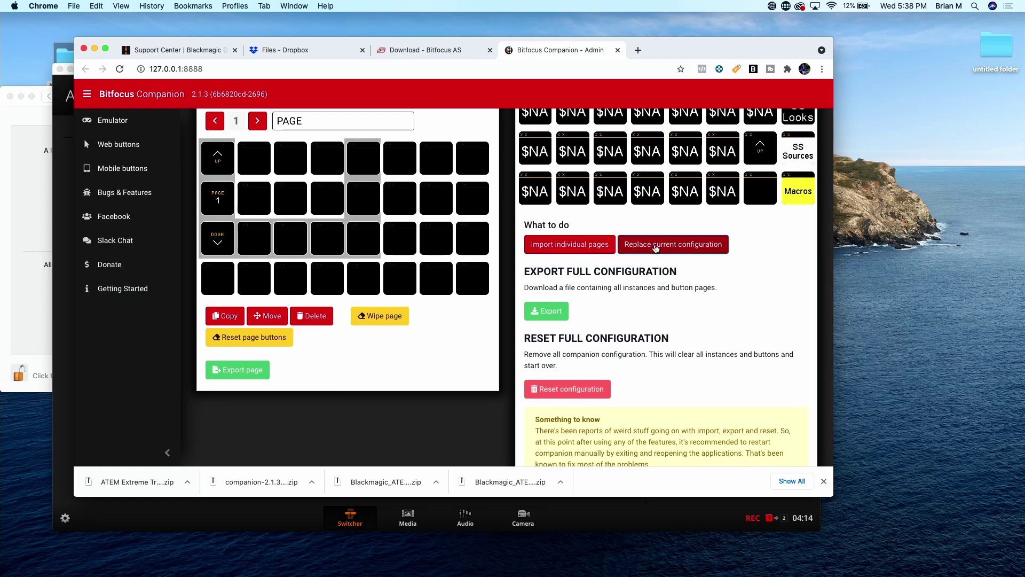
click(655, 245)
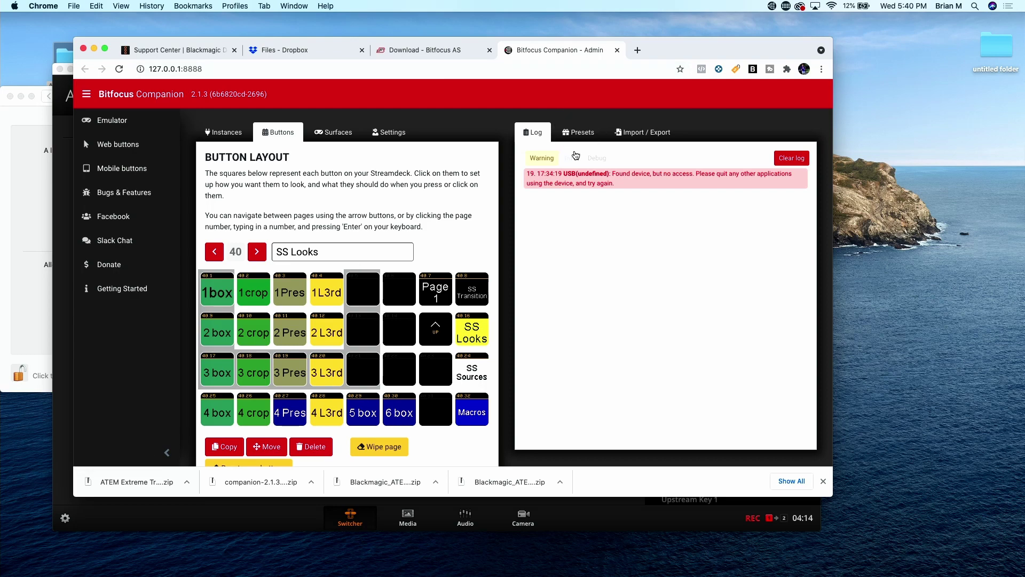
Review the ATEM presets and button 40.2 '1 crop' actions, then open the ATEM connection settings
click(592, 134)
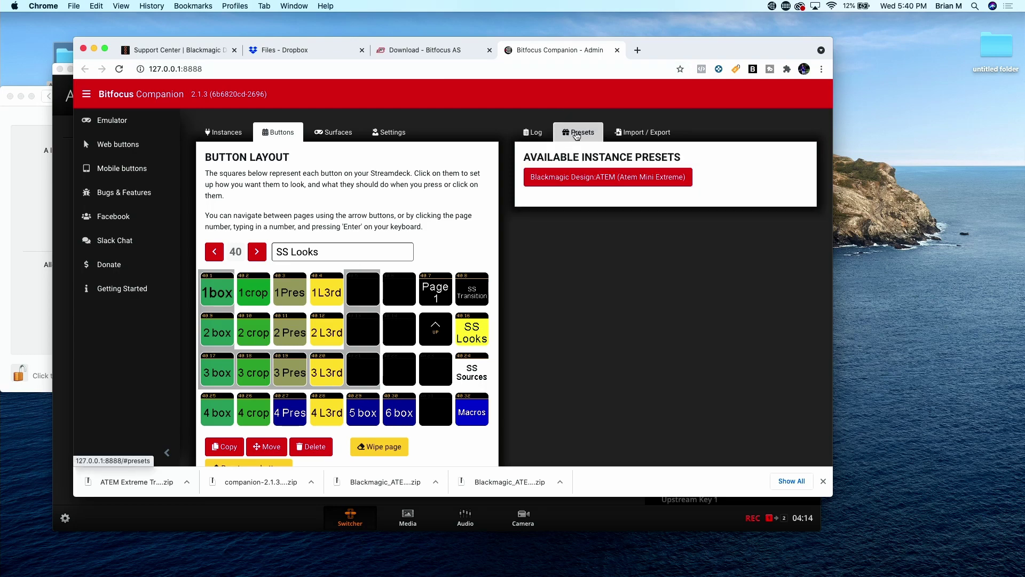
click(532, 132)
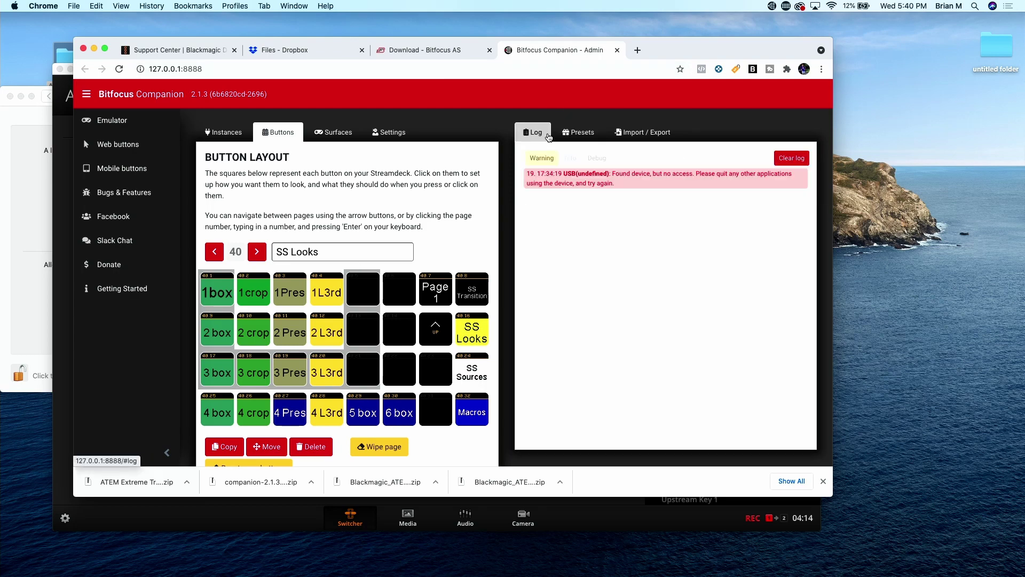
click(255, 287)
scroll(650, 284, down, 3)
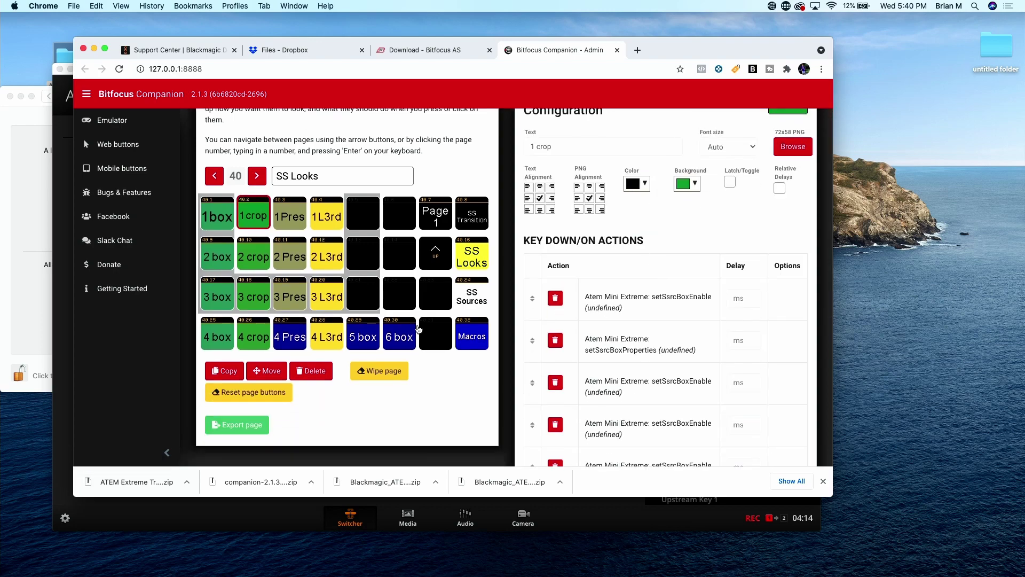
double_click(595, 309)
triple_click(594, 309)
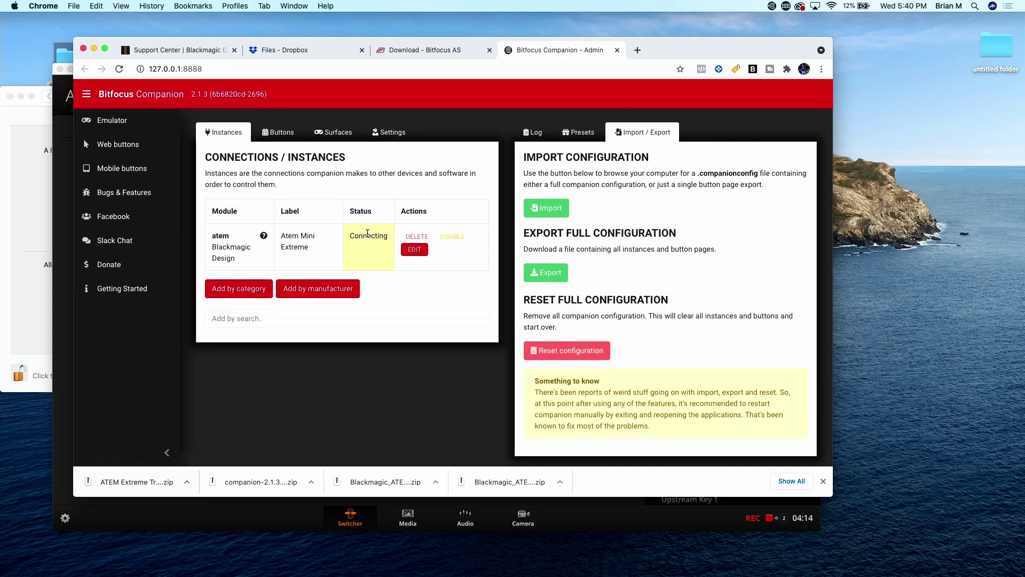
click(414, 251)
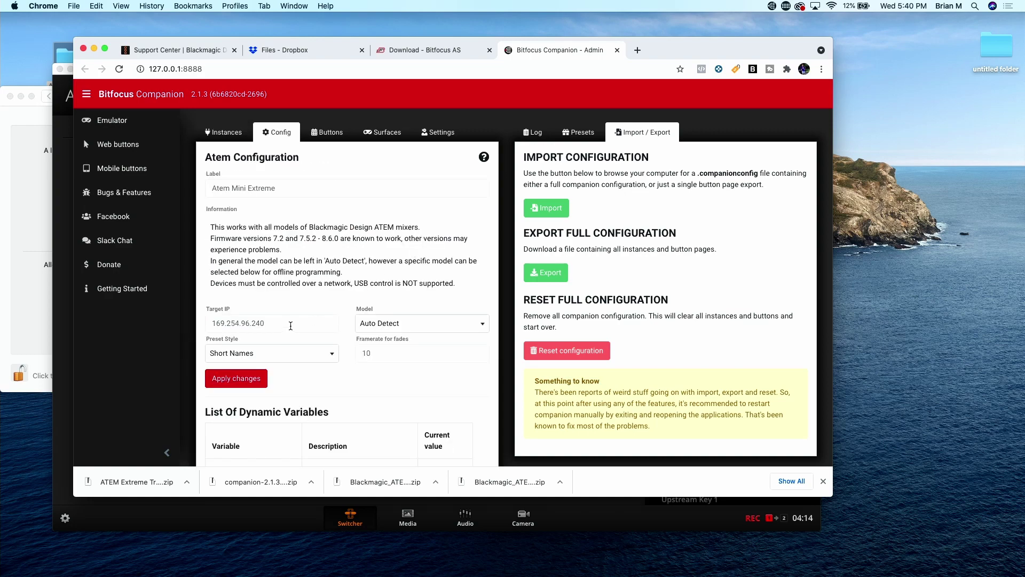
Change the imported Target IP from 169.254.96.240 to 192.168.1.98, confirm status OK, and view the button pages
double_click(290, 325)
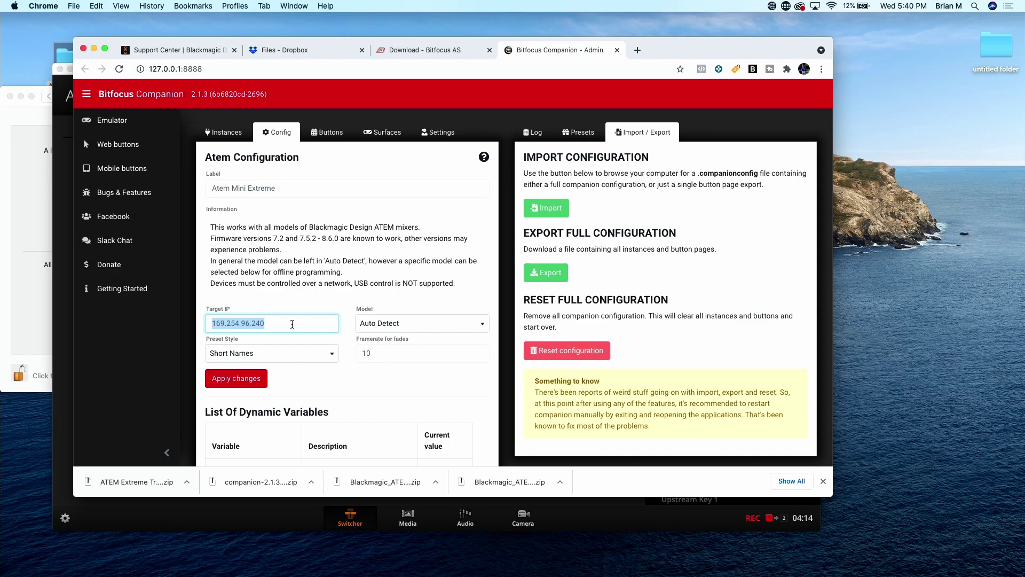
key(ctrl+Up)
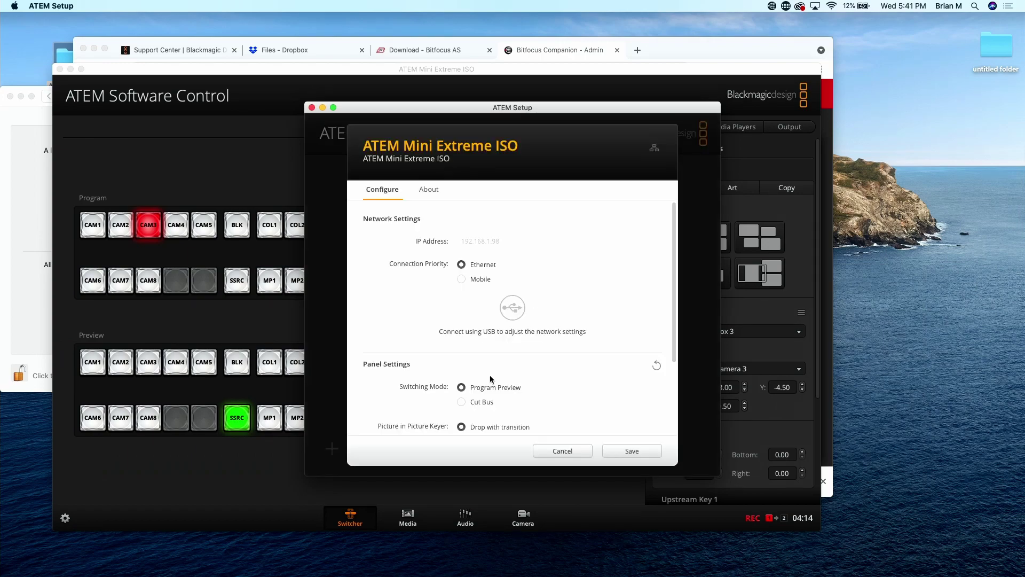
key(ctrl+Up)
click(630, 252)
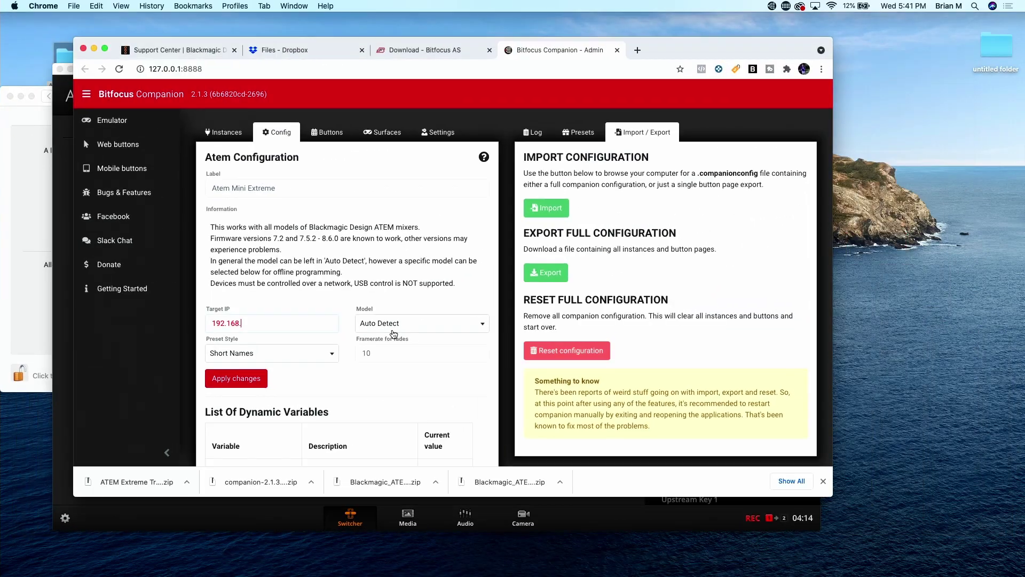
click(288, 330)
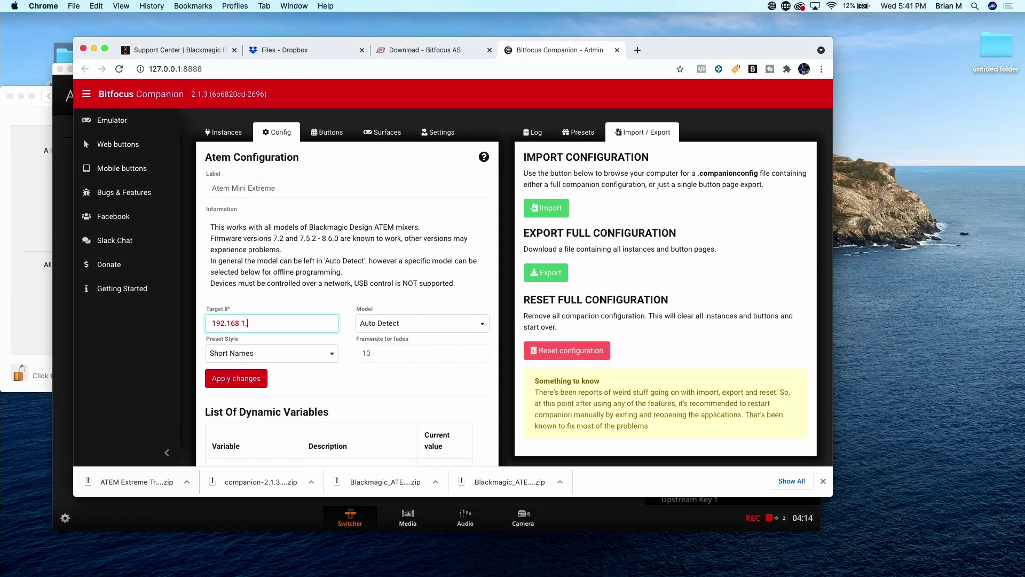
click(251, 379)
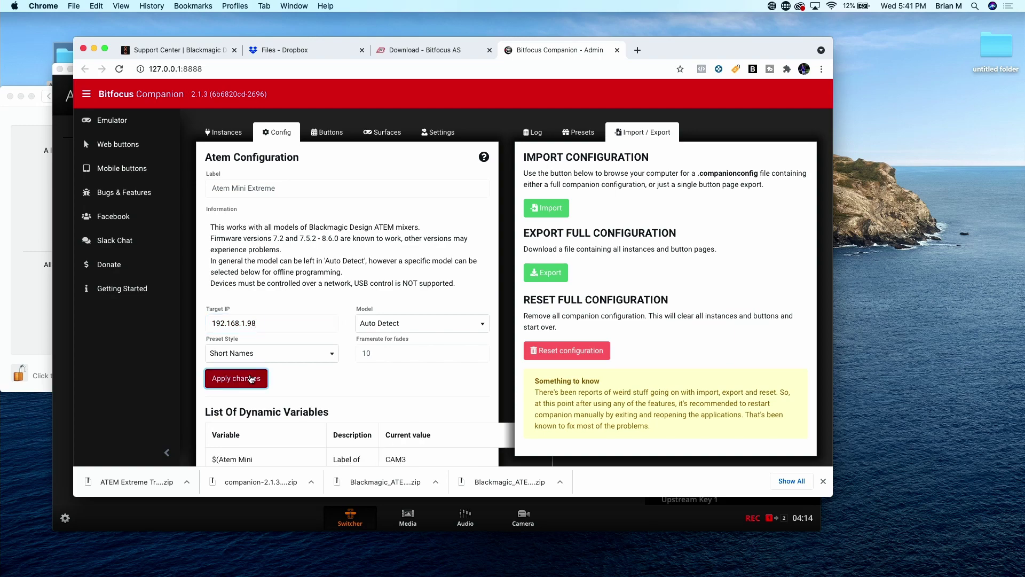
click(224, 132)
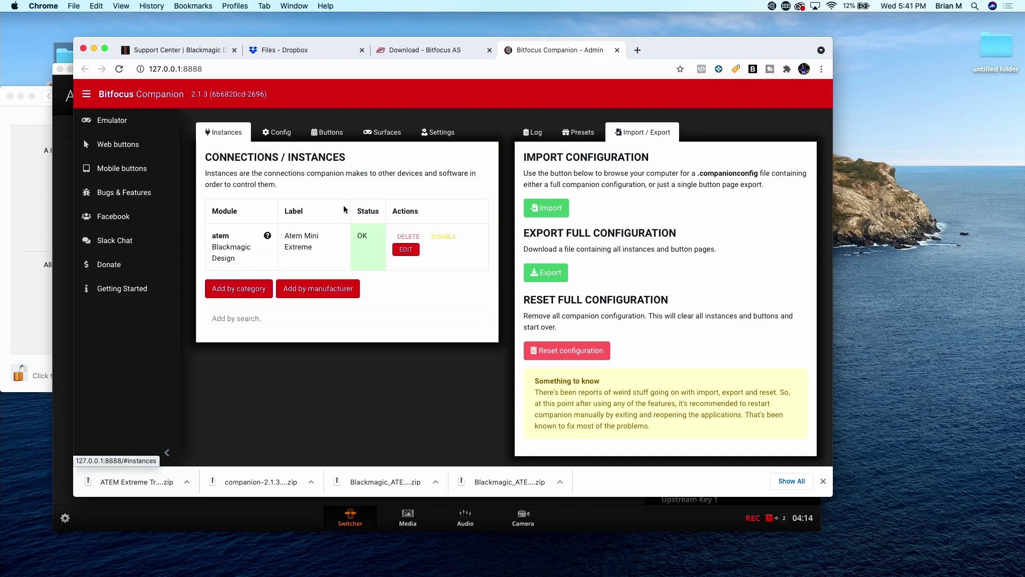
click(326, 134)
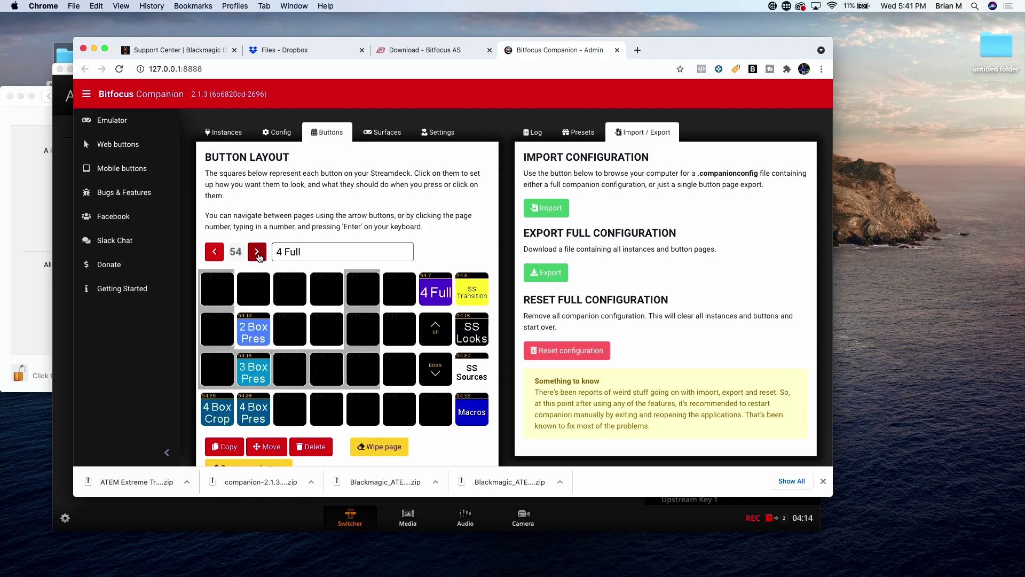
Page through the imported Full layouts up to the SS Transitions 1 Full page
click(214, 251)
click(214, 251)
click(214, 251)
click(214, 252)
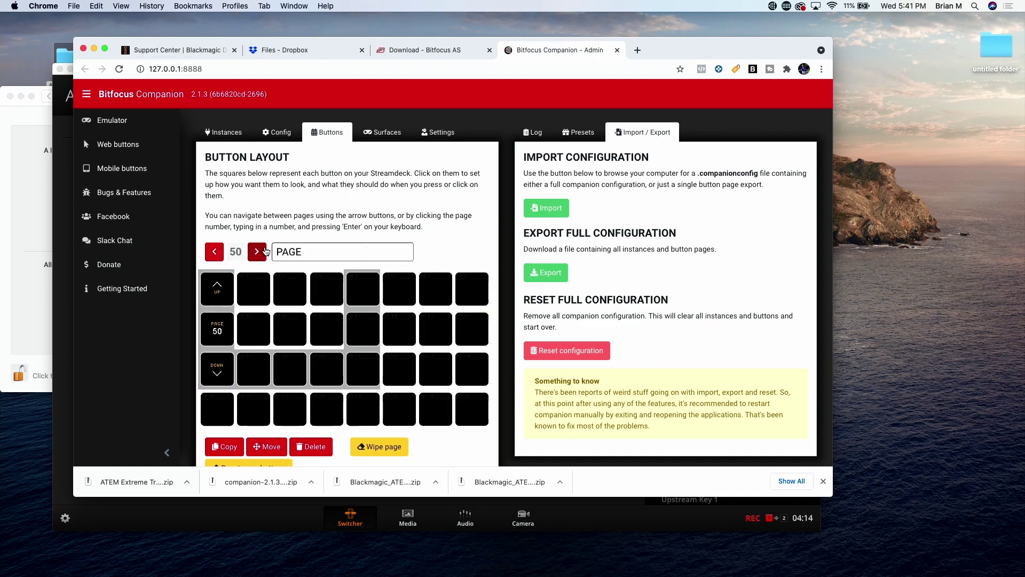
click(257, 251)
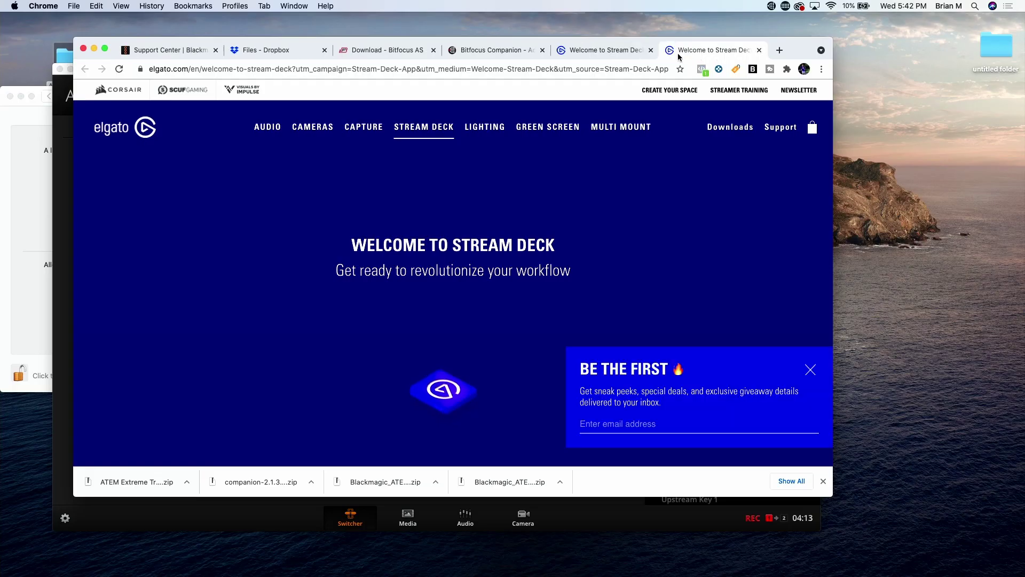
Close both Welcome to Stream Deck tabs and quit the Stream Deck app
click(758, 50)
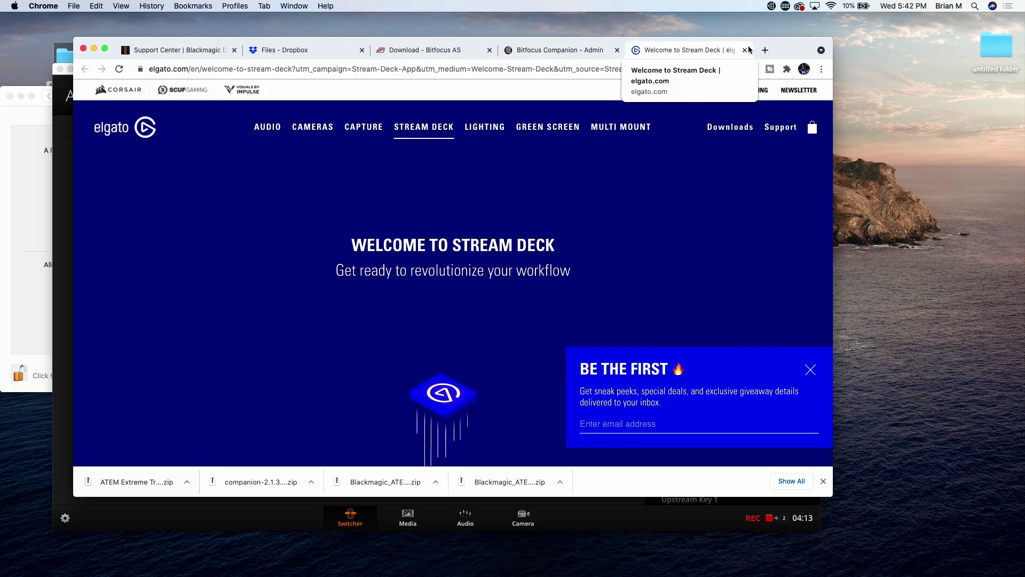
click(745, 51)
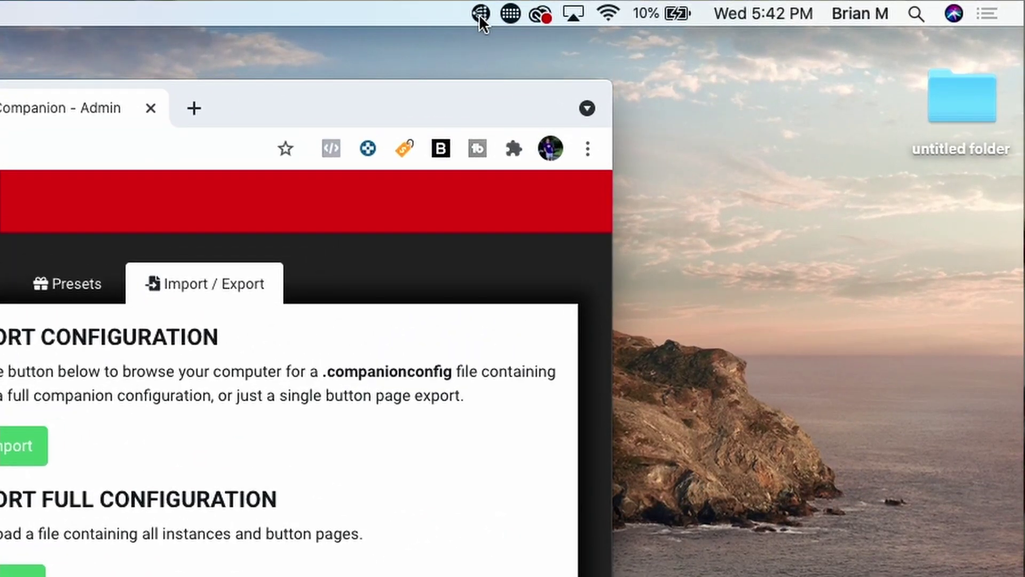
click(511, 13)
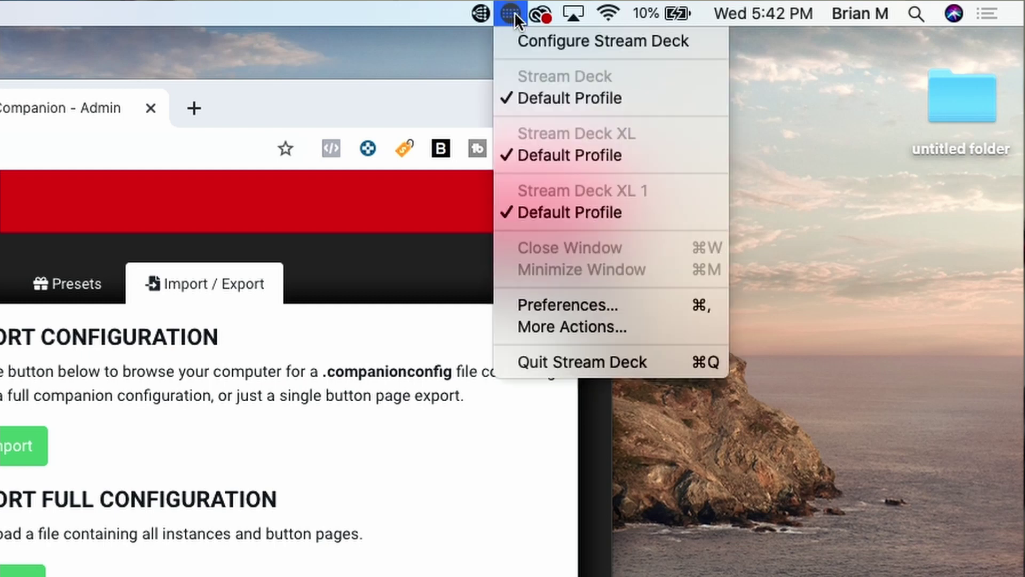
click(558, 362)
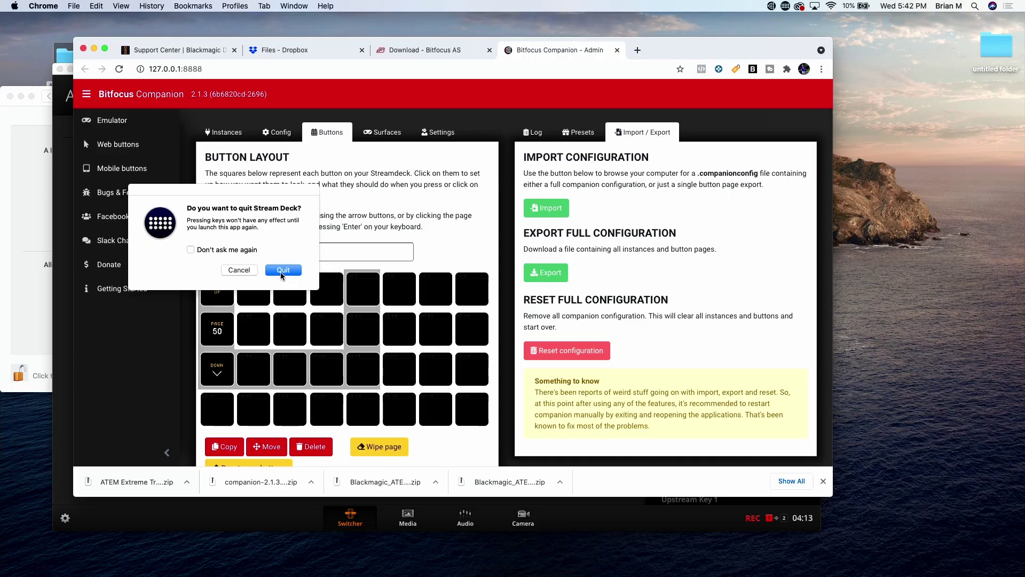
click(283, 271)
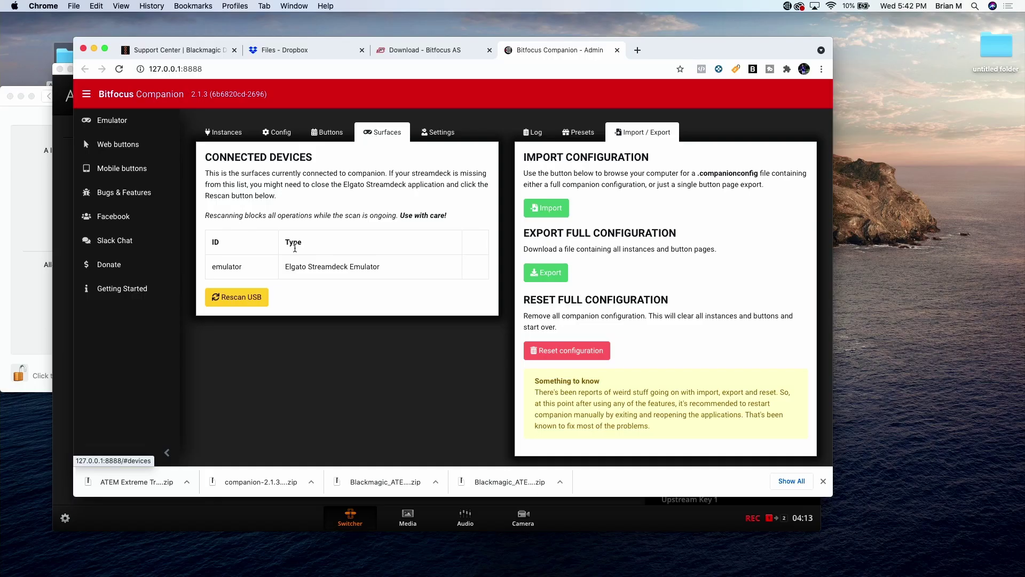
Rescan USB on Companion's Surfaces page so the Stream Deck XL is detected
click(253, 303)
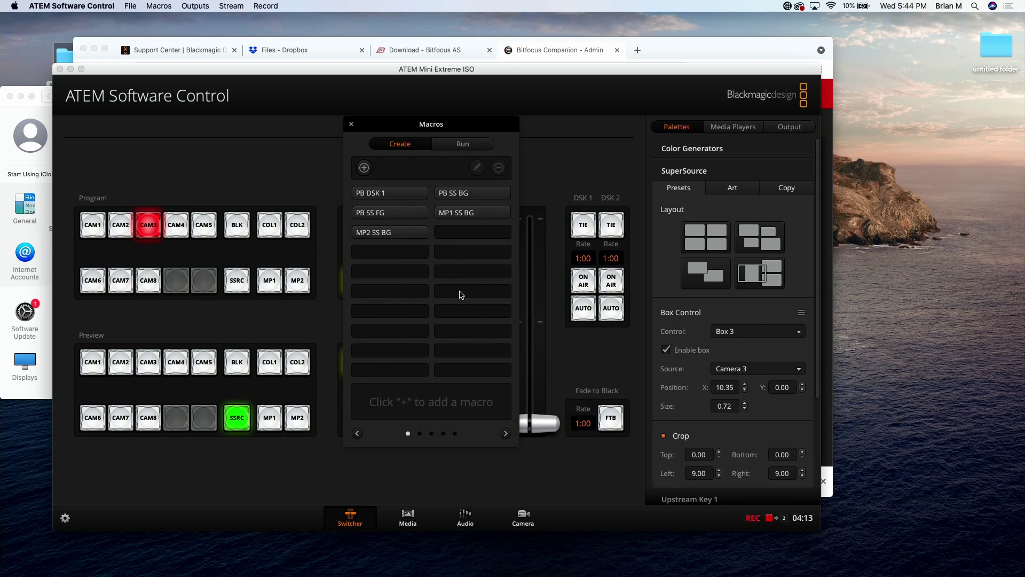
Page through the stored macros to the SS1 layout macros, return to page 1, and close the Macros window
click(505, 433)
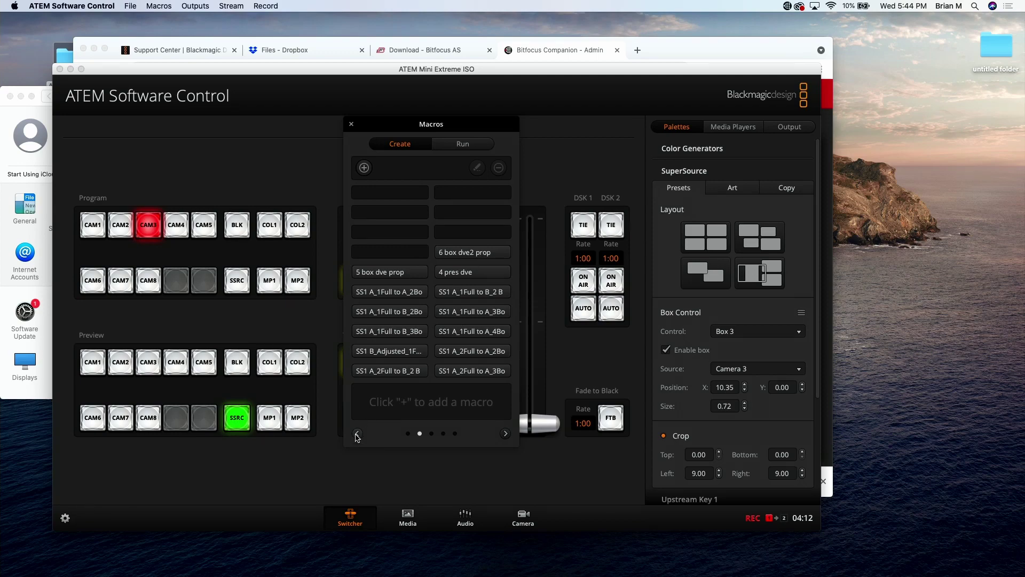
click(505, 433)
click(505, 433)
click(505, 434)
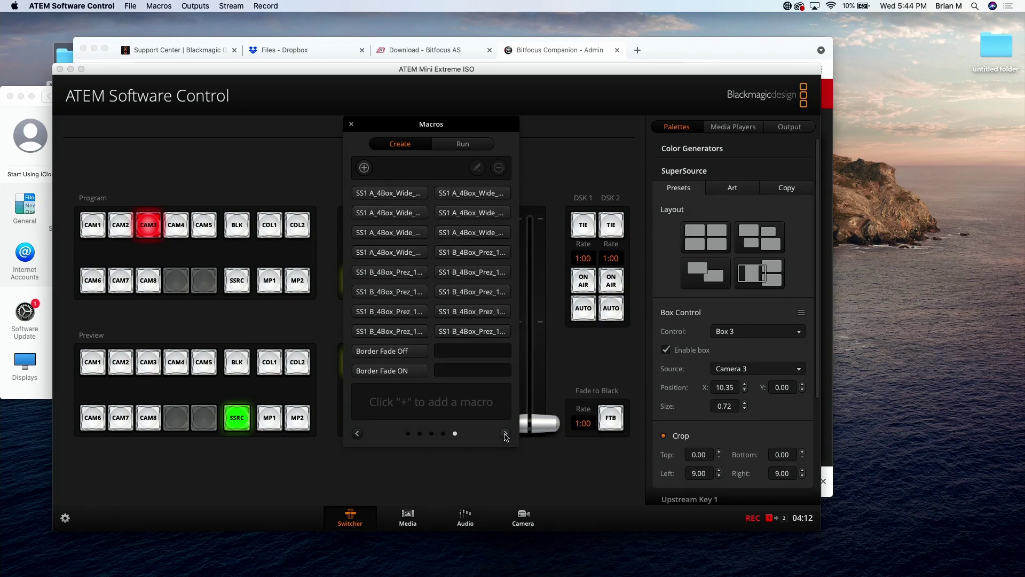
click(505, 433)
click(505, 434)
click(505, 434)
click(505, 434)
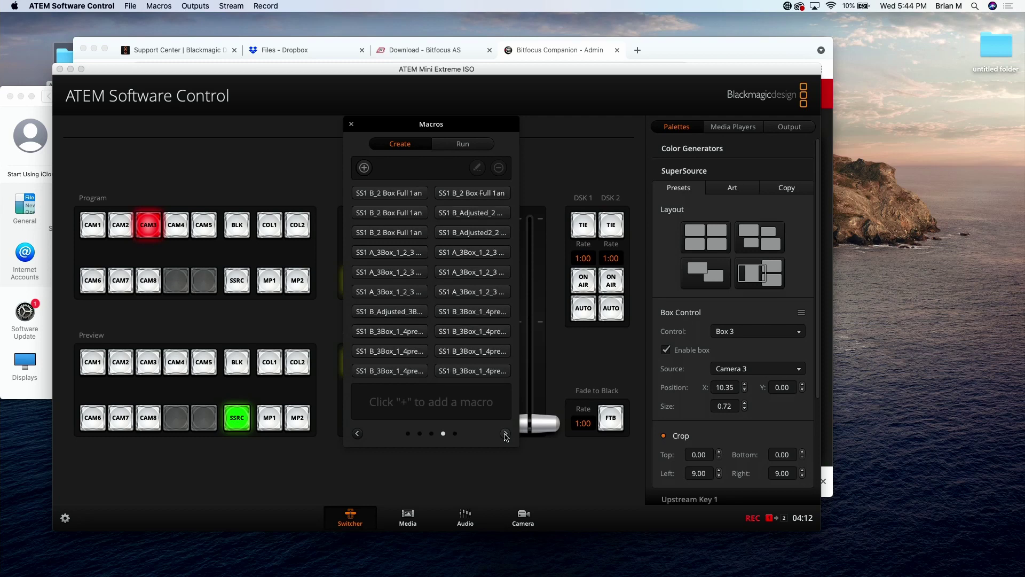
click(357, 434)
click(357, 433)
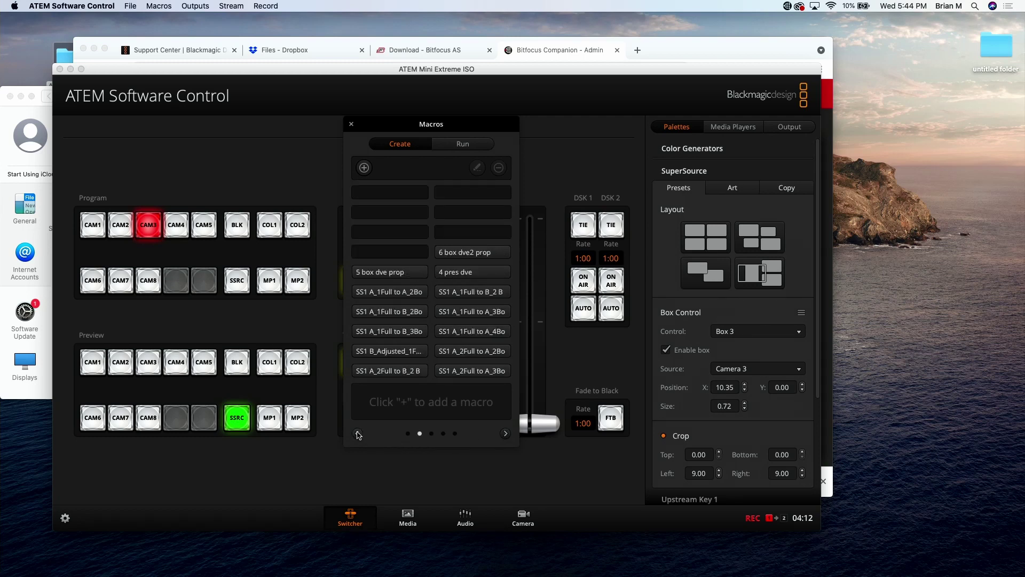
click(357, 433)
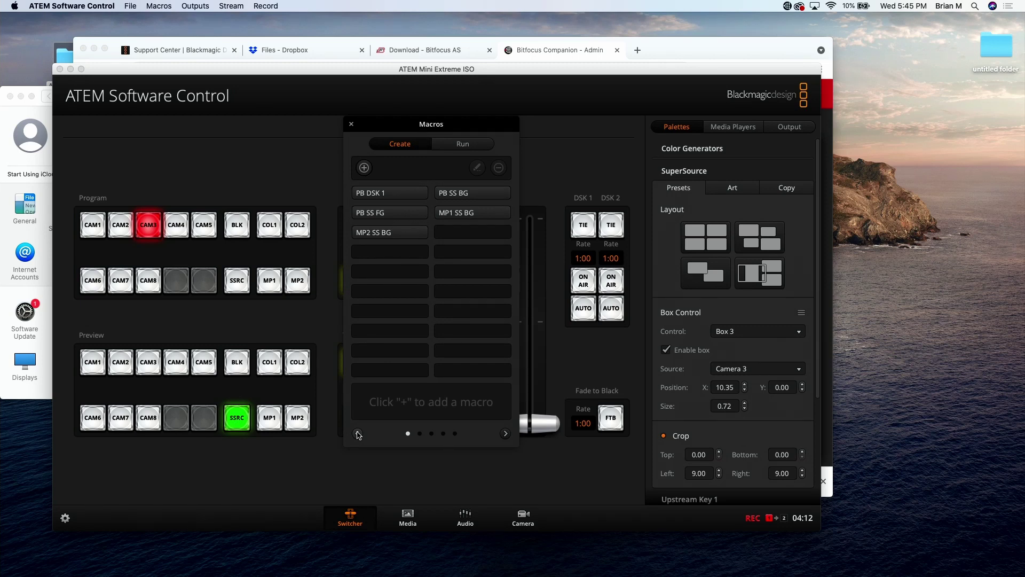
click(352, 125)
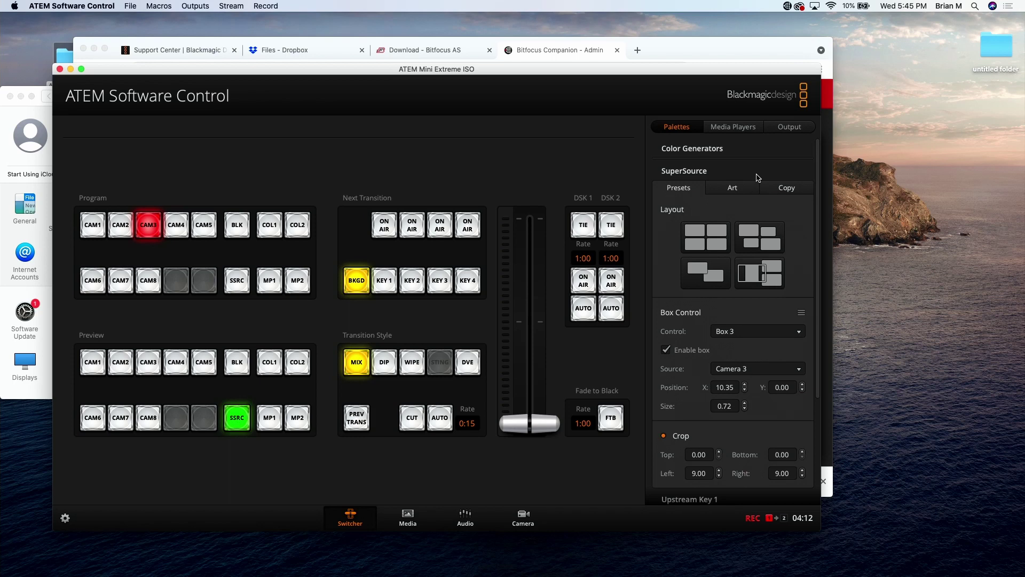
Select SuperSource Box 1 and set its source to Black
click(776, 333)
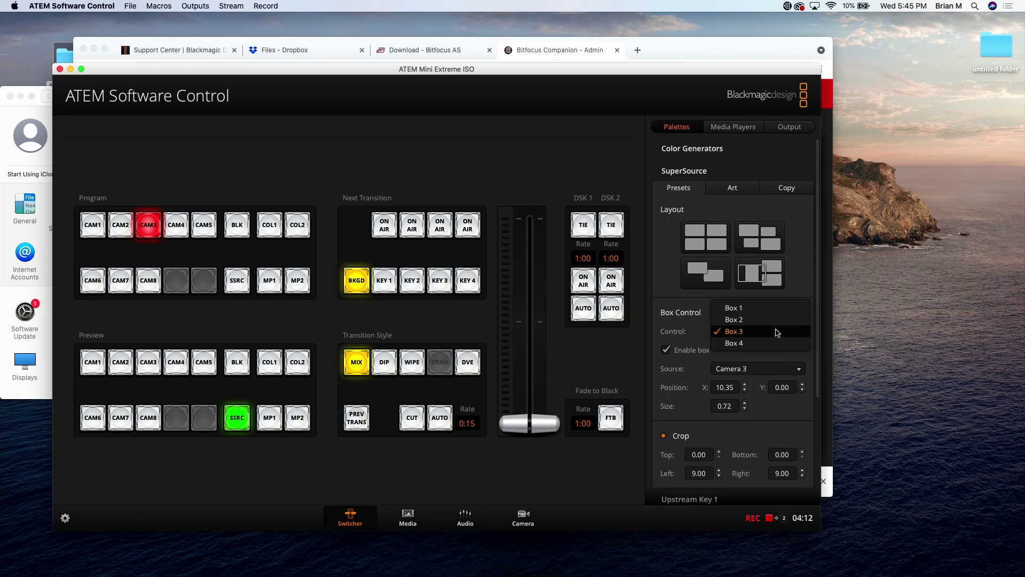
click(771, 308)
scroll(774, 308, down, 5)
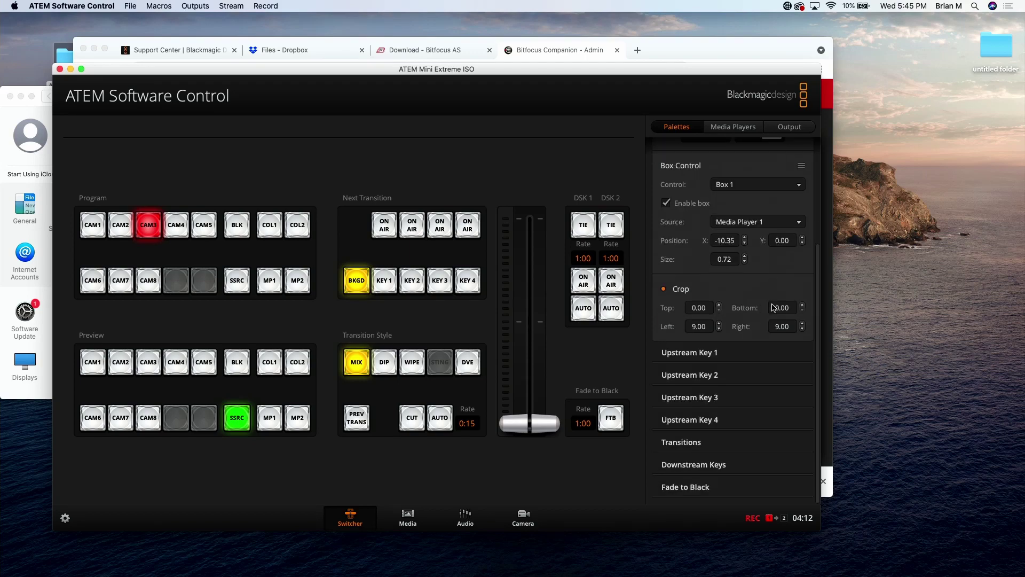
click(775, 220)
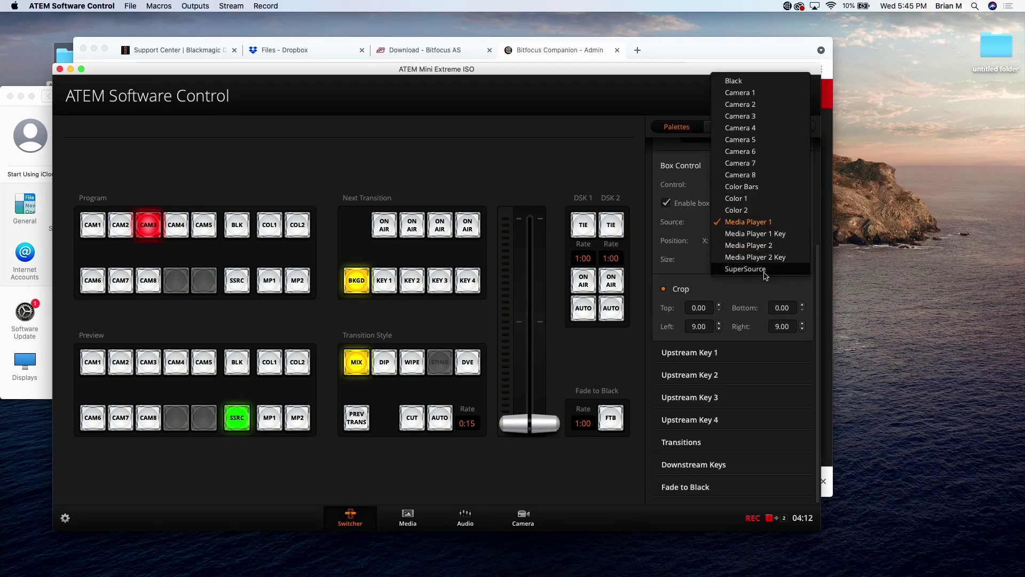
click(761, 84)
Set the SuperSource art fill source to Media Player 1
scroll(732, 214, up, 2)
click(734, 188)
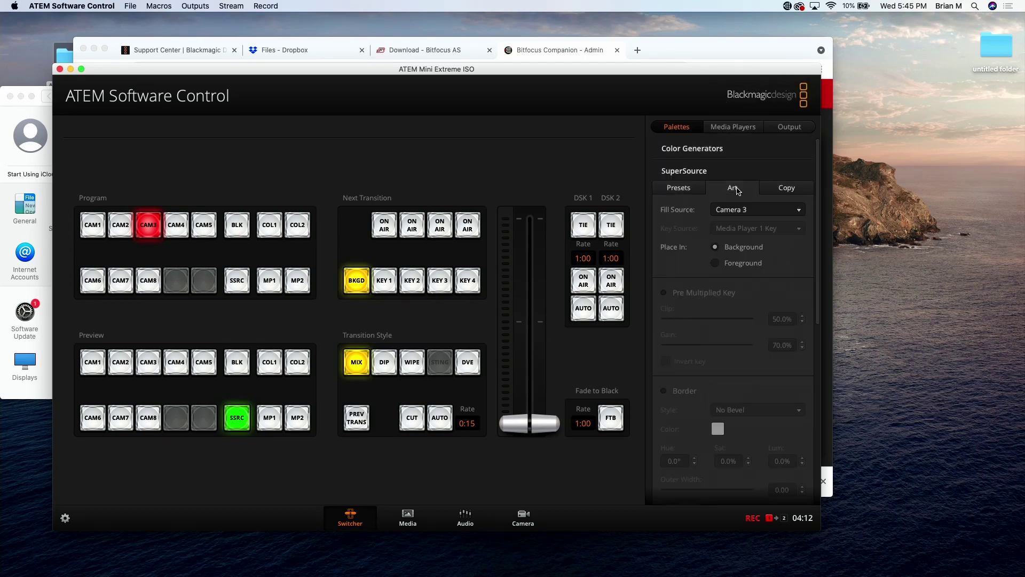
click(762, 214)
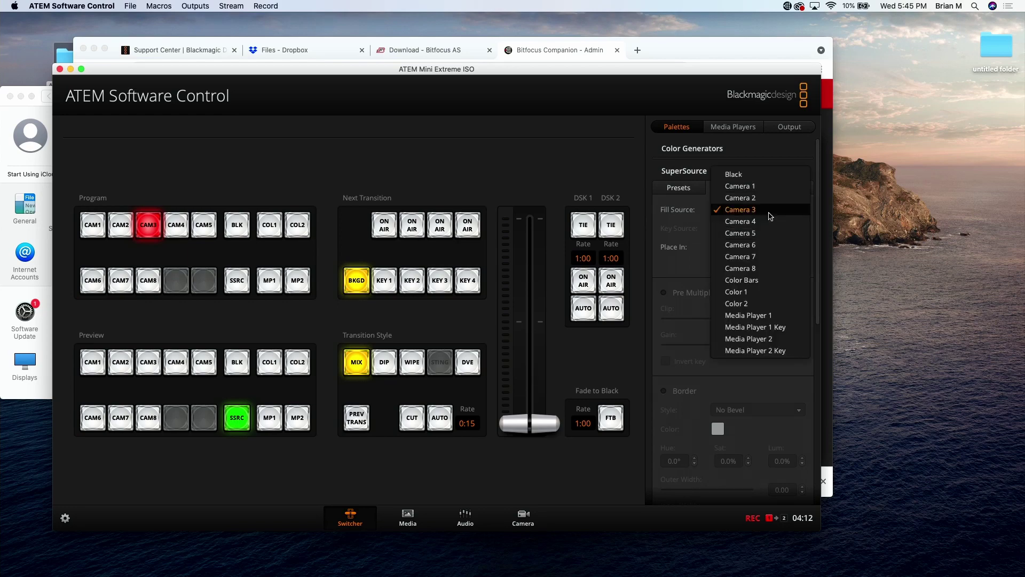
click(770, 177)
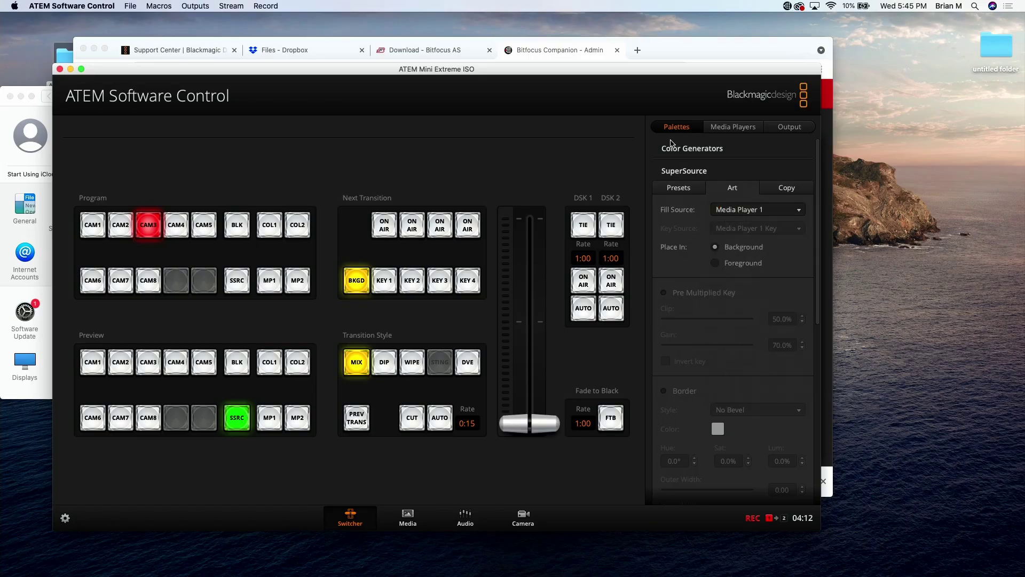
Set SuperSource Box 1's source to Camera 4 and Box 4's source to Camera 3
click(677, 188)
scroll(797, 381, down, 4)
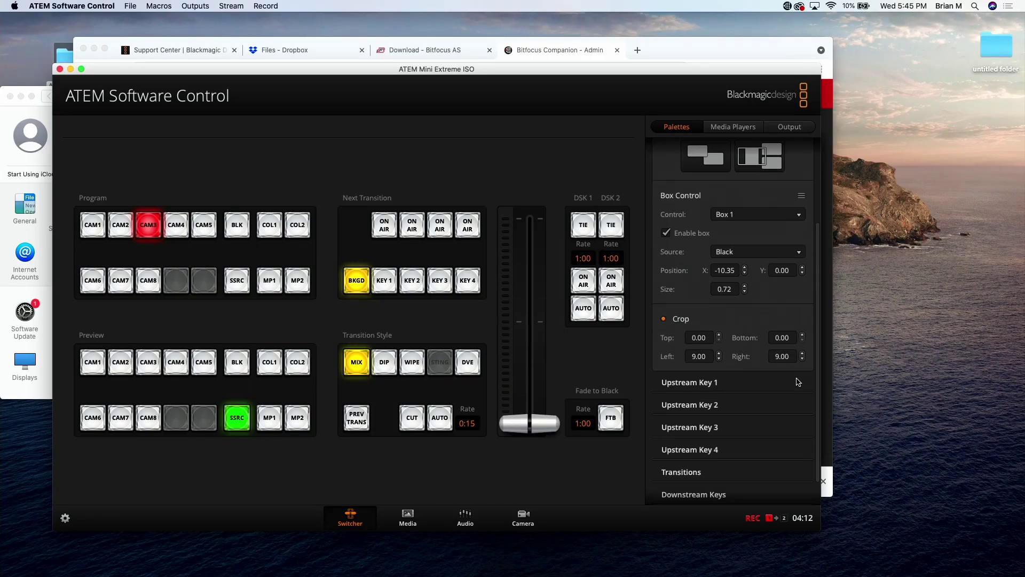
click(784, 254)
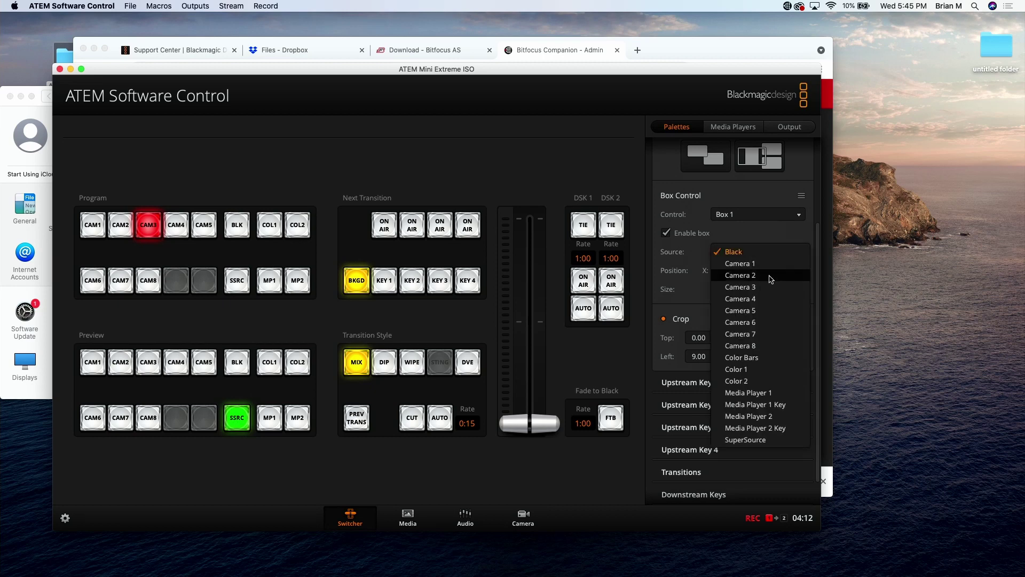
click(773, 299)
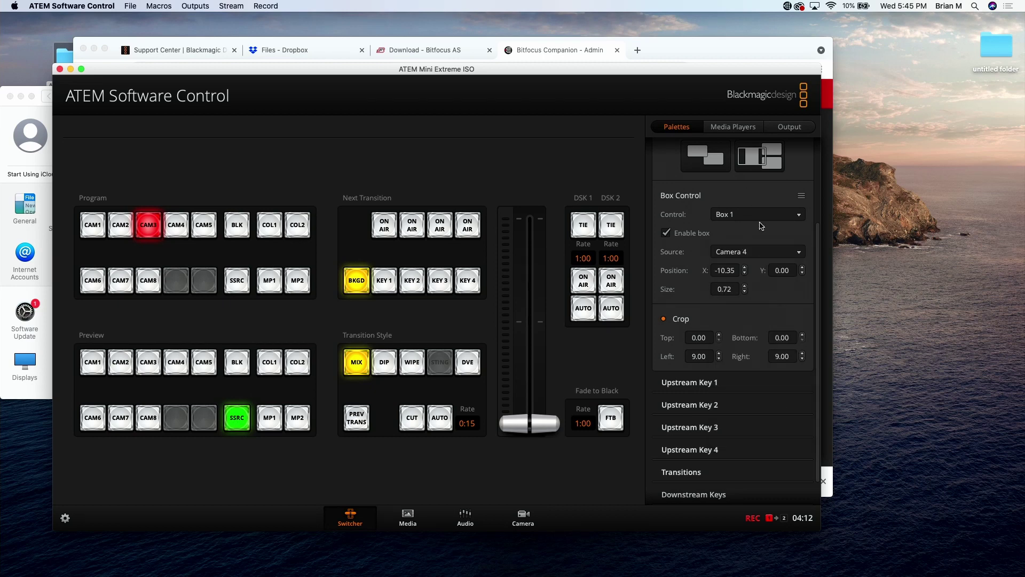
click(769, 213)
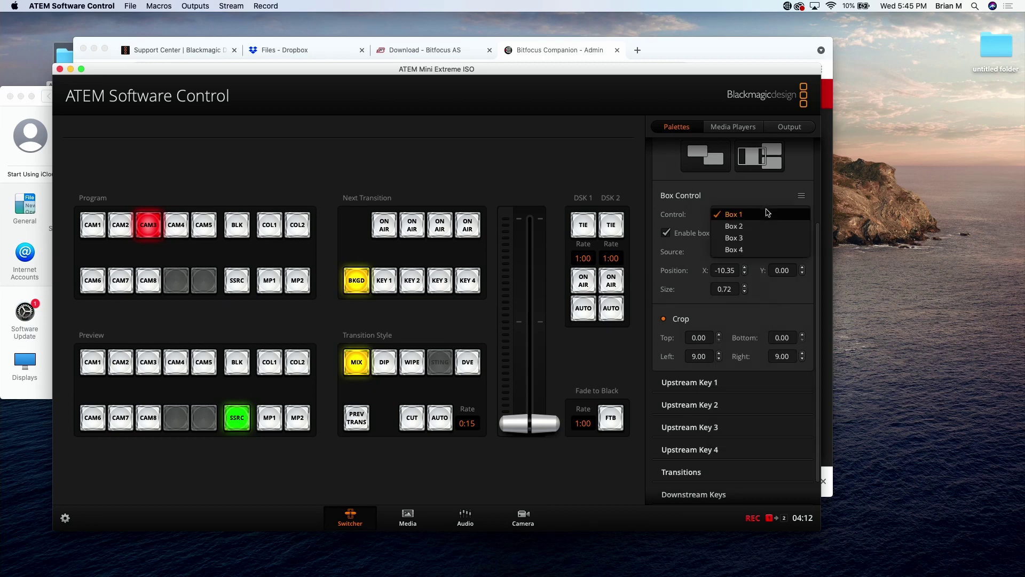
click(768, 249)
click(761, 251)
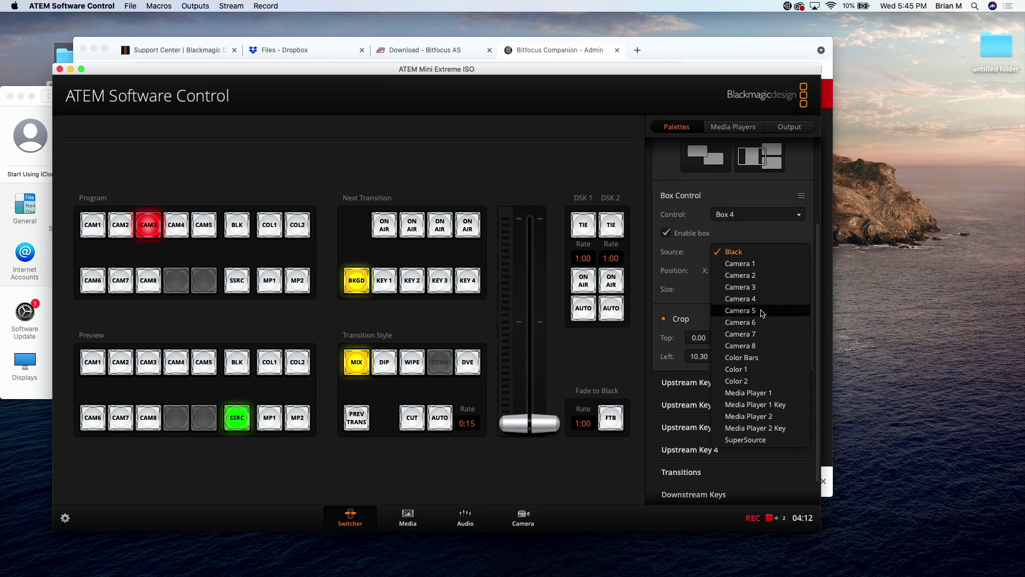
click(766, 287)
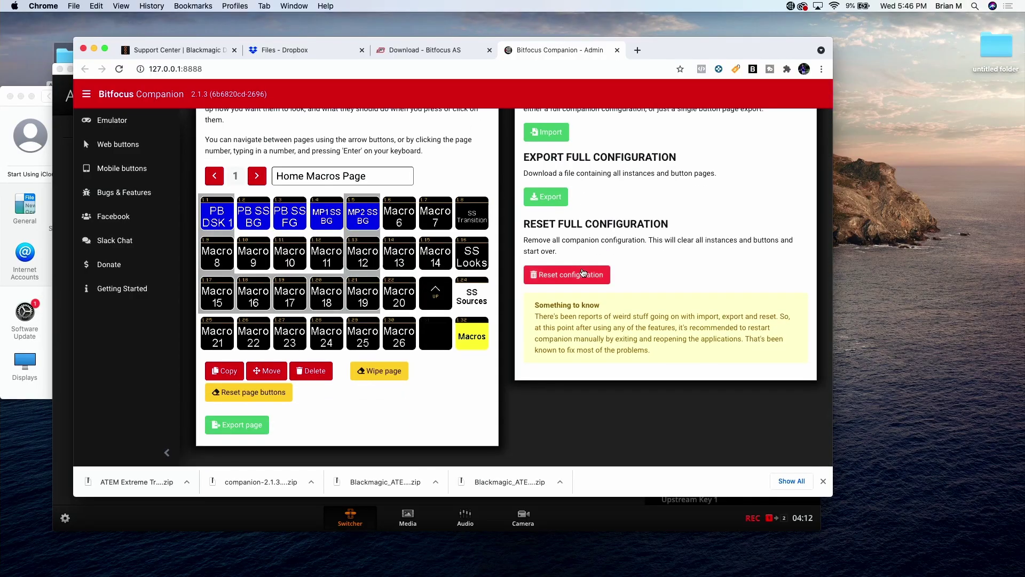
Load CompanionFileUpdated.companionconfig and choose to import individual pages
scroll(608, 208, up, 3)
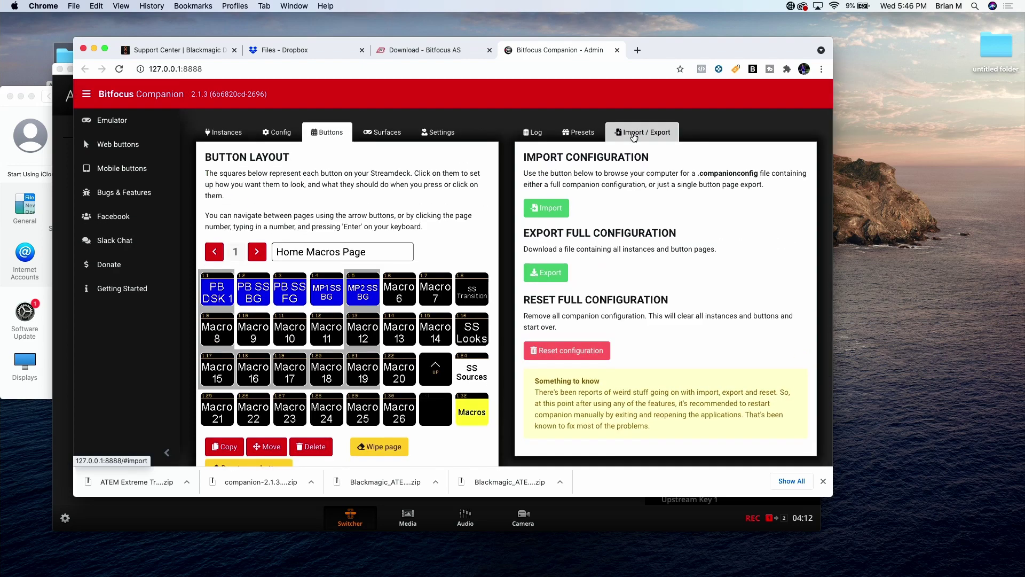
click(546, 208)
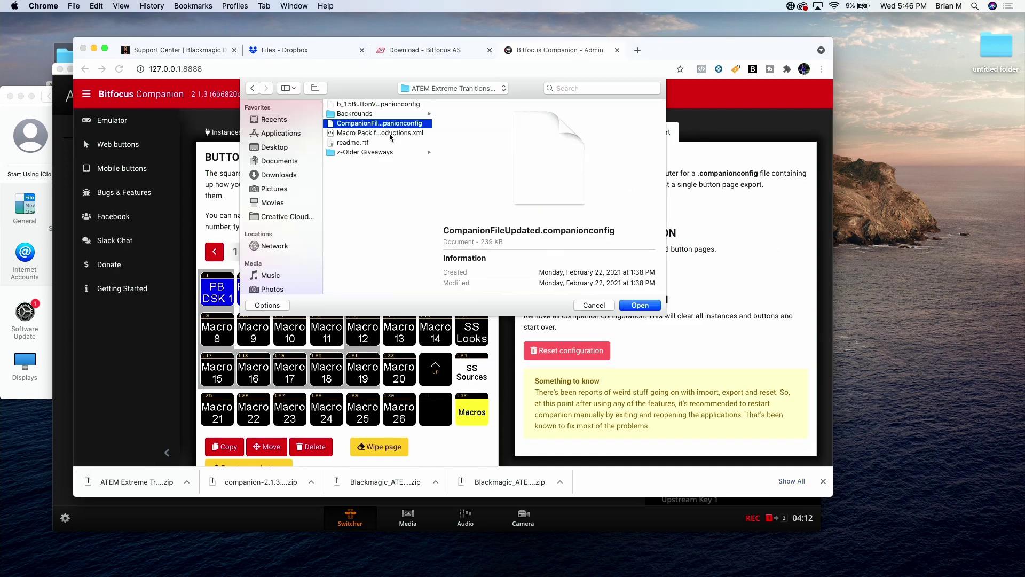
click(638, 305)
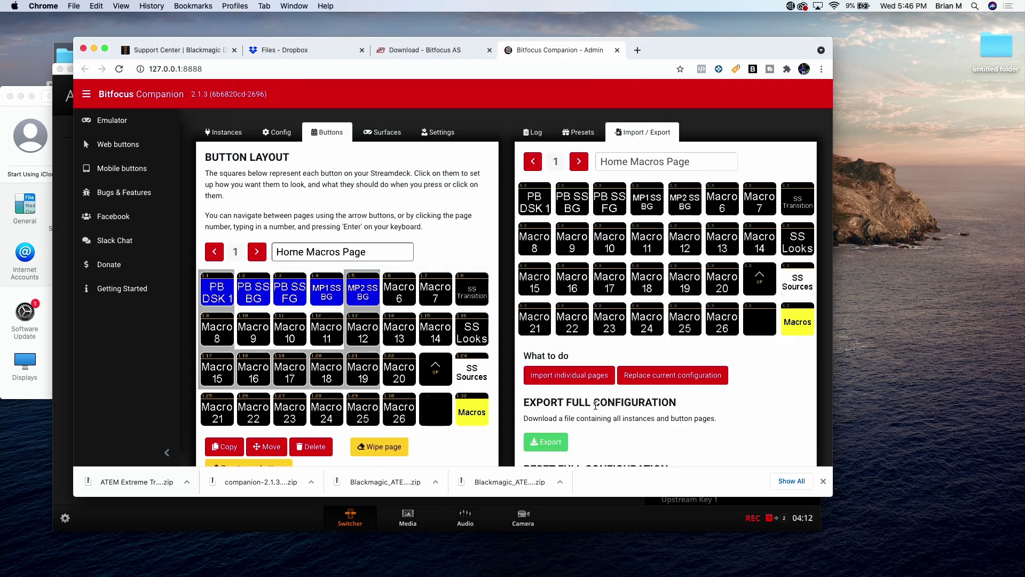
click(584, 374)
Link the imported page to the Atem Mini Extreme instance and import Home Macros Page into page 1
scroll(584, 374, down, 3)
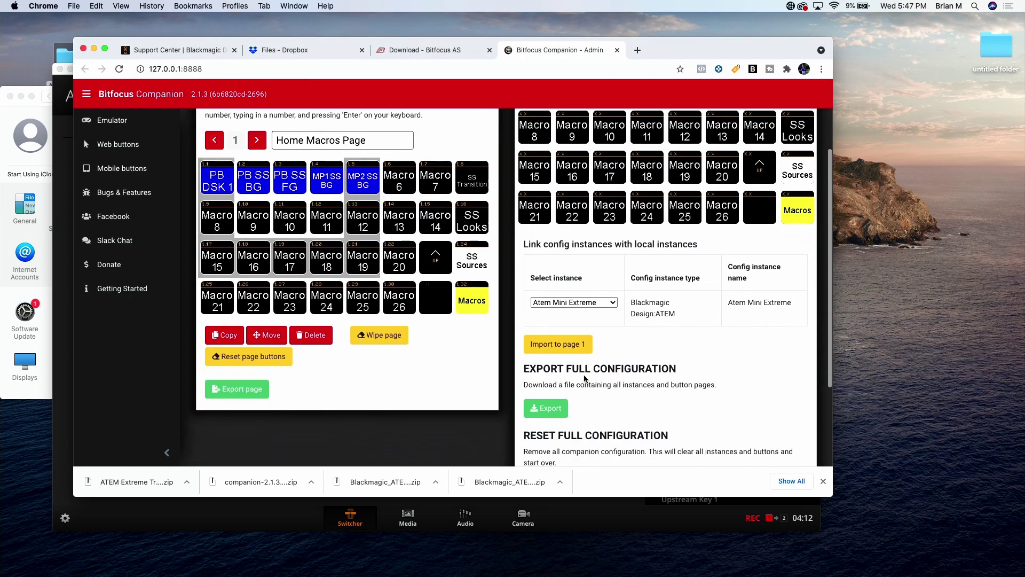
scroll(584, 378, down, 1)
click(612, 261)
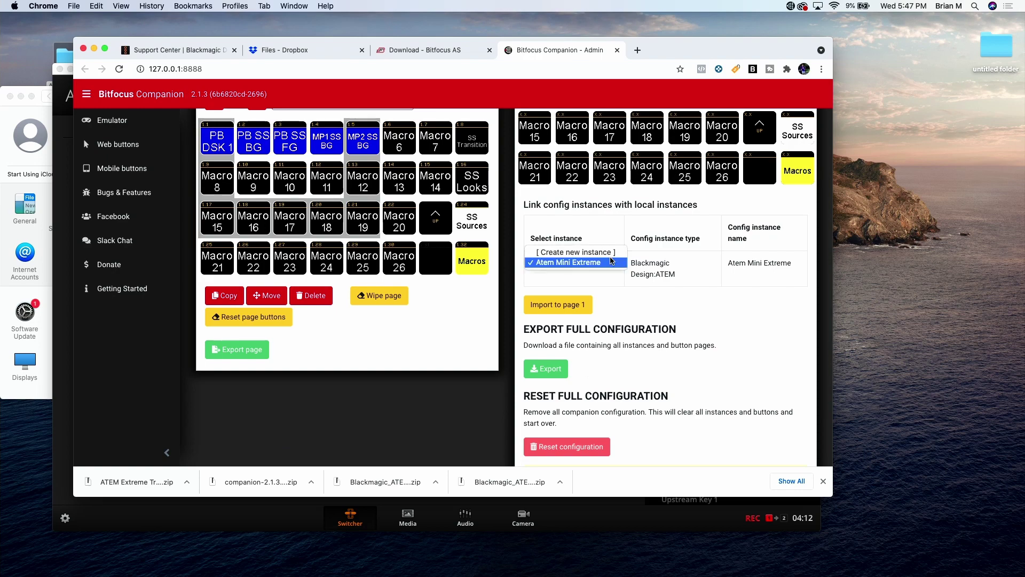
click(633, 294)
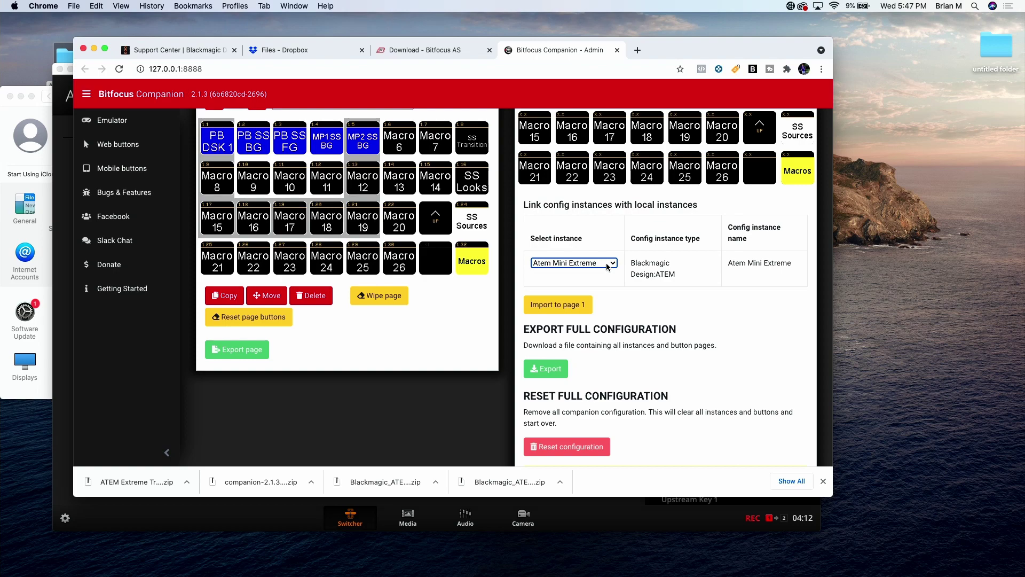
click(606, 265)
click(604, 265)
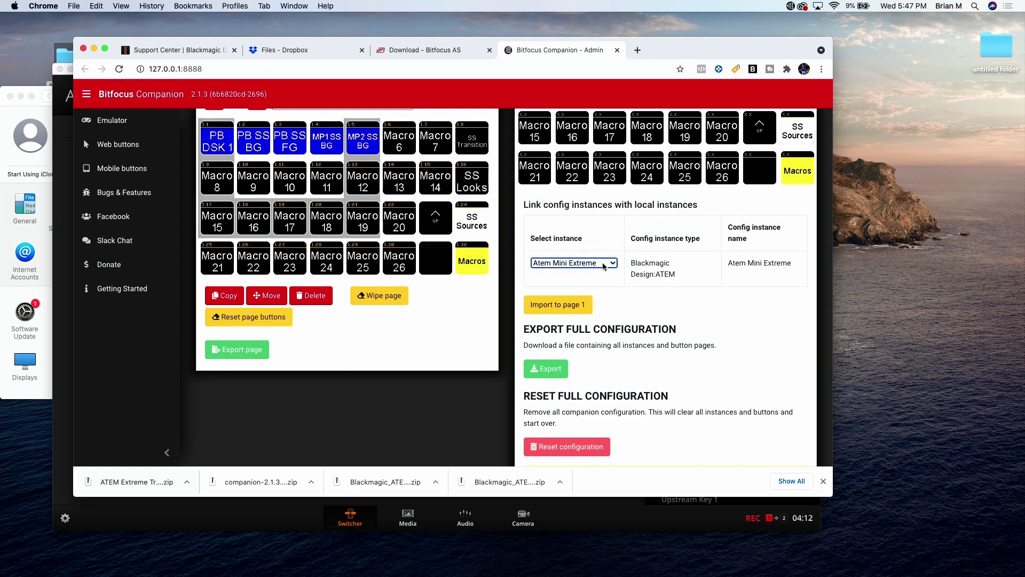
click(560, 307)
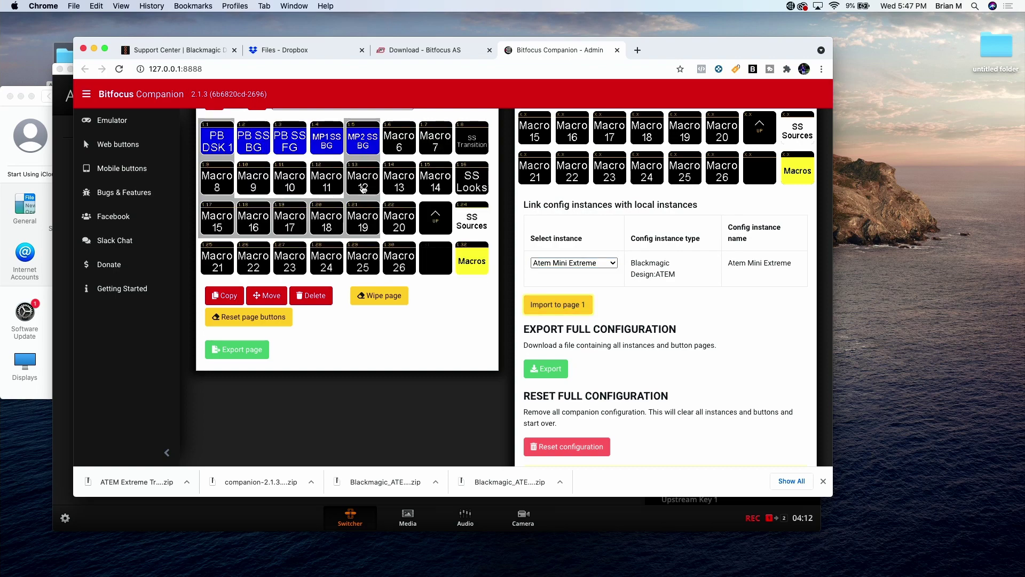
scroll(362, 188, up, 5)
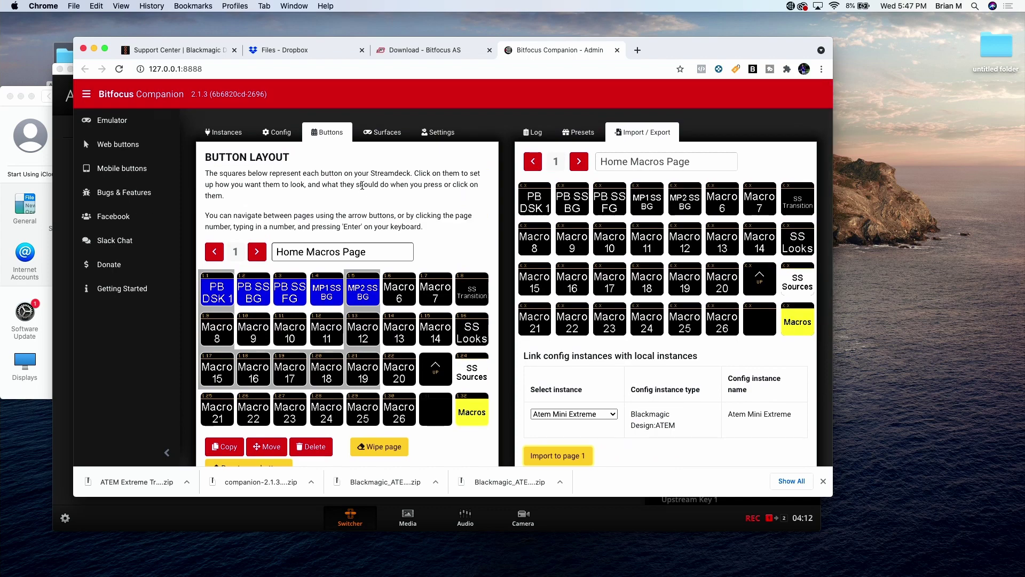
Show the Instances list to confirm the Atem Mini Extreme connection has status OK
click(224, 132)
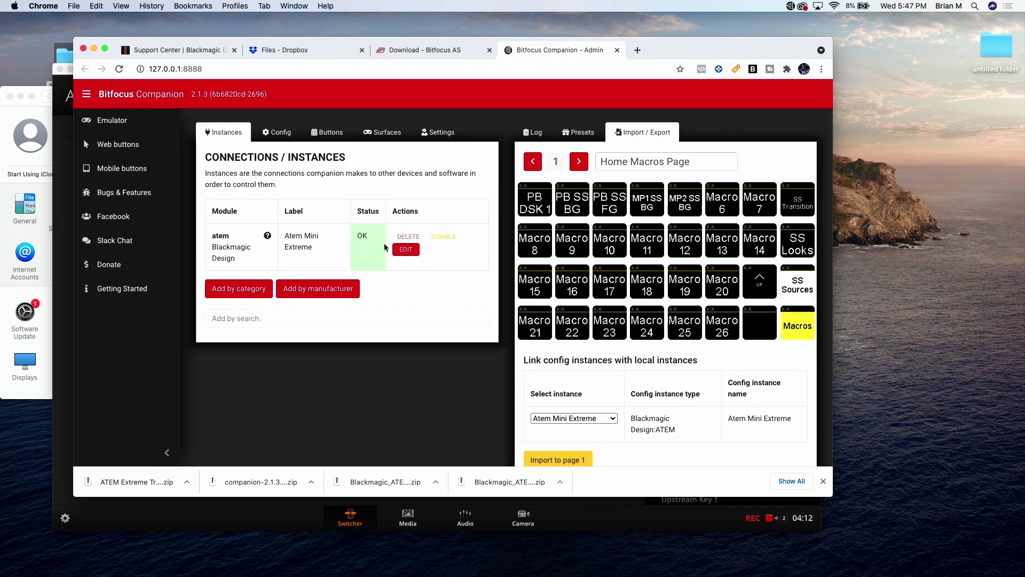